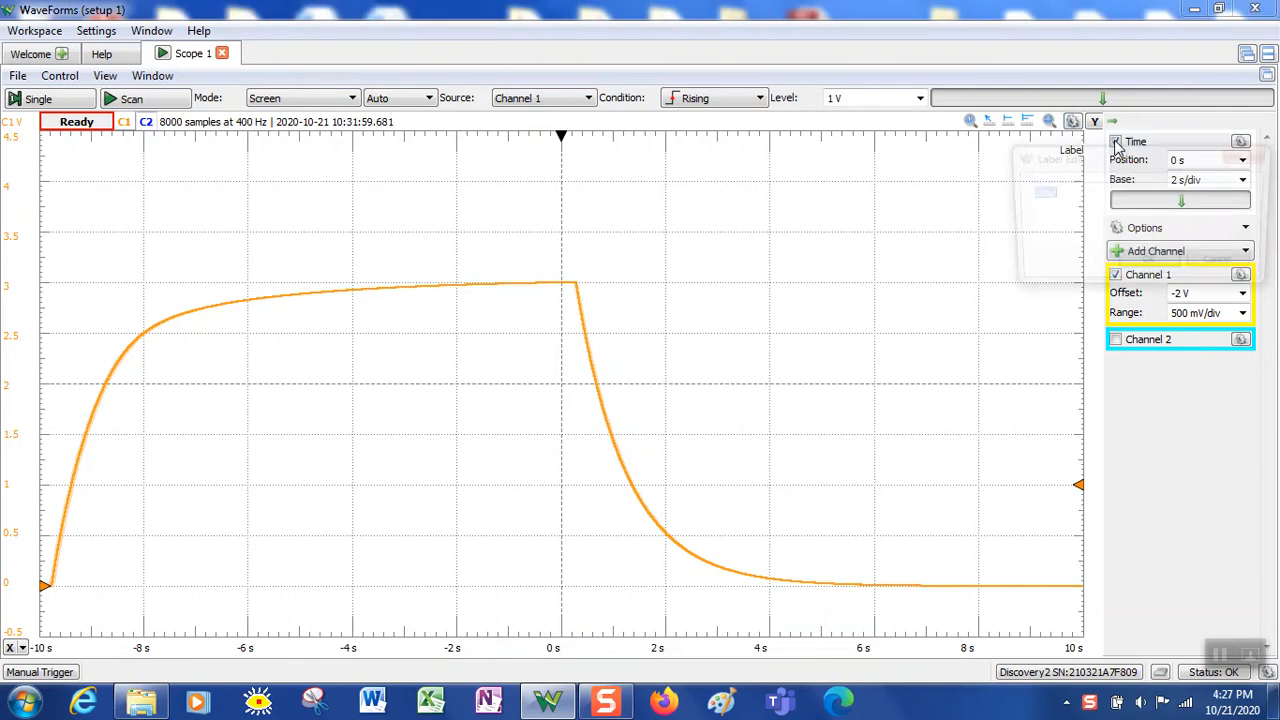
# Enter 'Charge Discharge' as the label text, then insert '/' between the two words
pyautogui.write('Charge ')
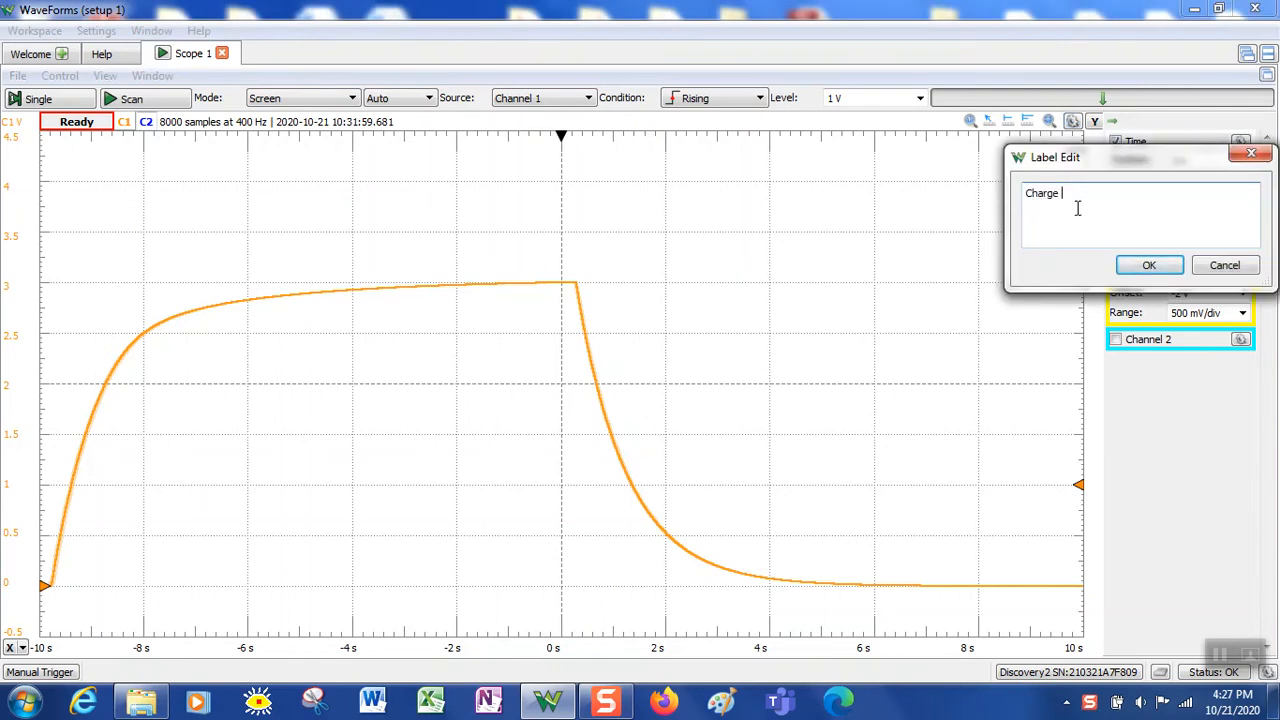
pyautogui.write('Discharge')
pyautogui.click(1062, 194)
pyautogui.write('/')
# Confirm the 'Charge / Discharge' label and drag it to the upper left, above the rising charge curve
pyautogui.click(1152, 270)
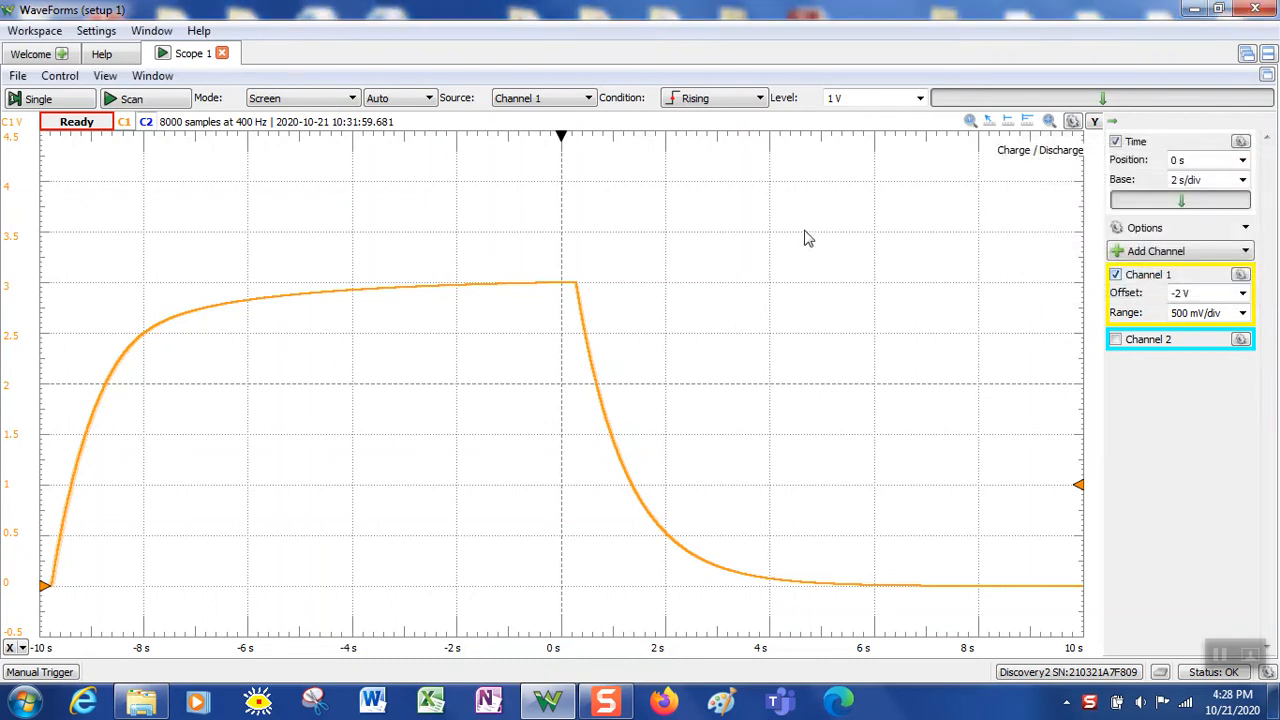
pyautogui.moveTo(1045, 153); pyautogui.dragTo(404, 202)
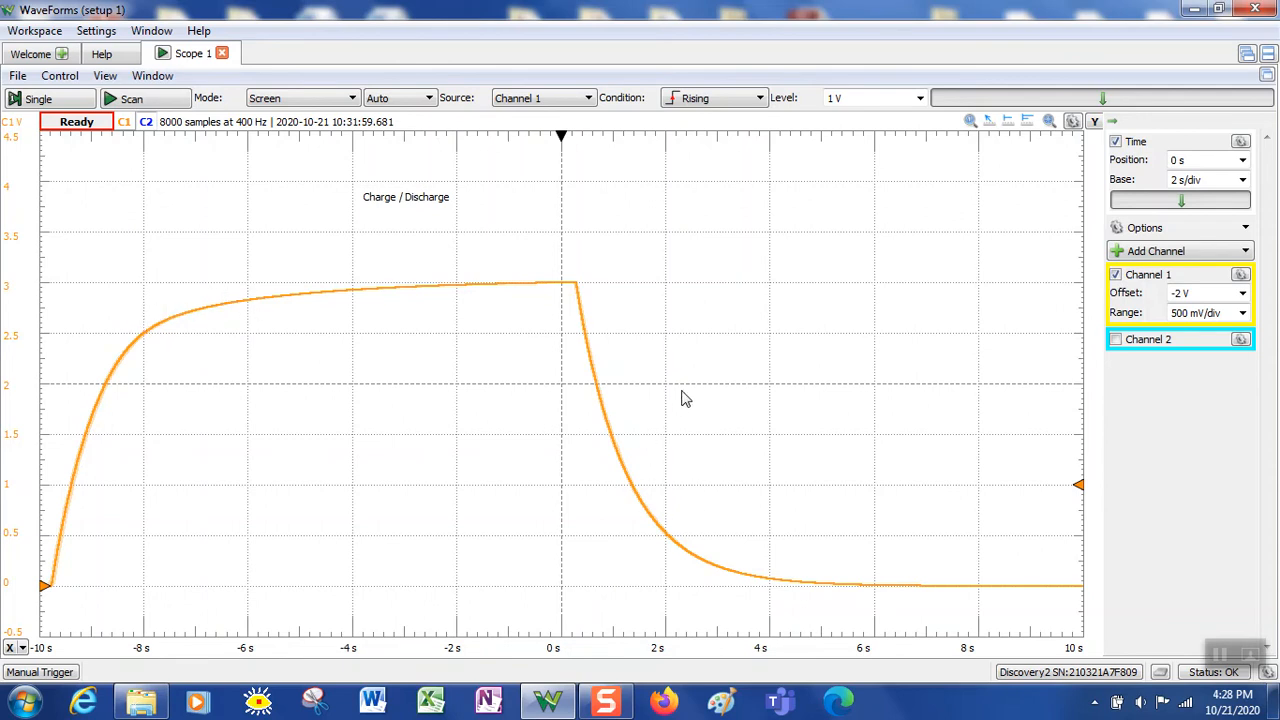
pyautogui.click(1073, 121)
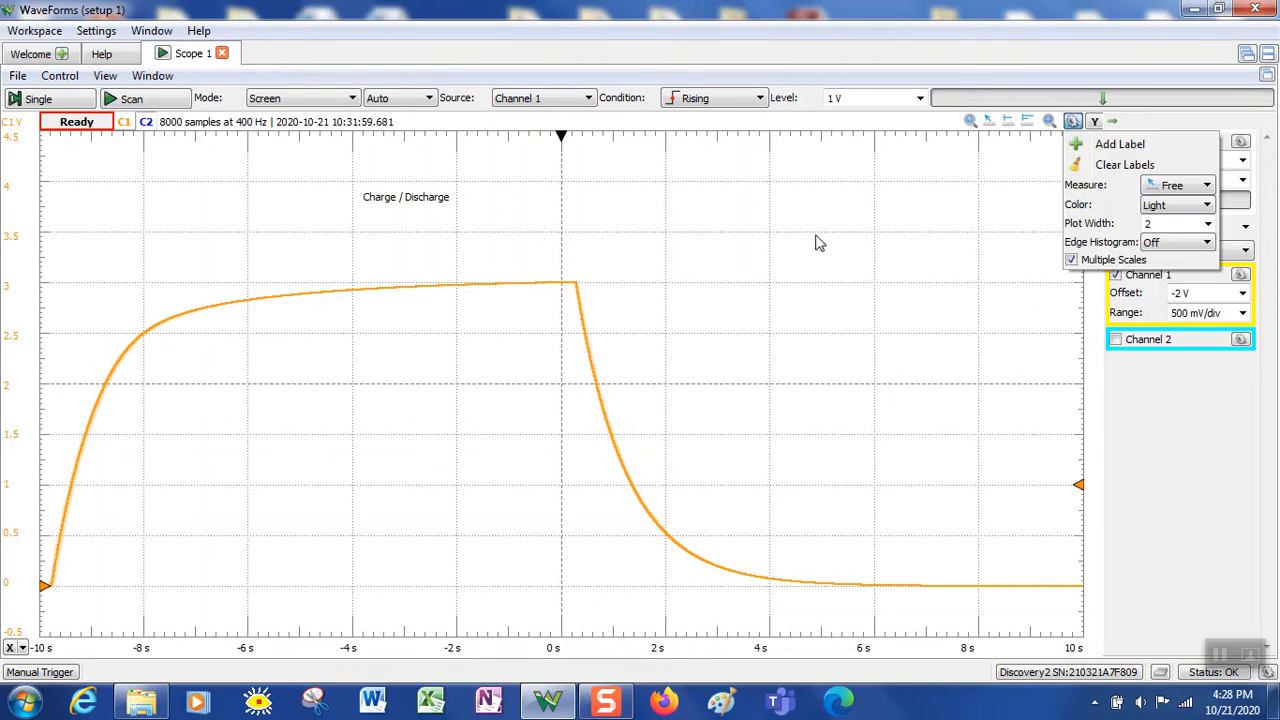
pyautogui.click(728, 204)
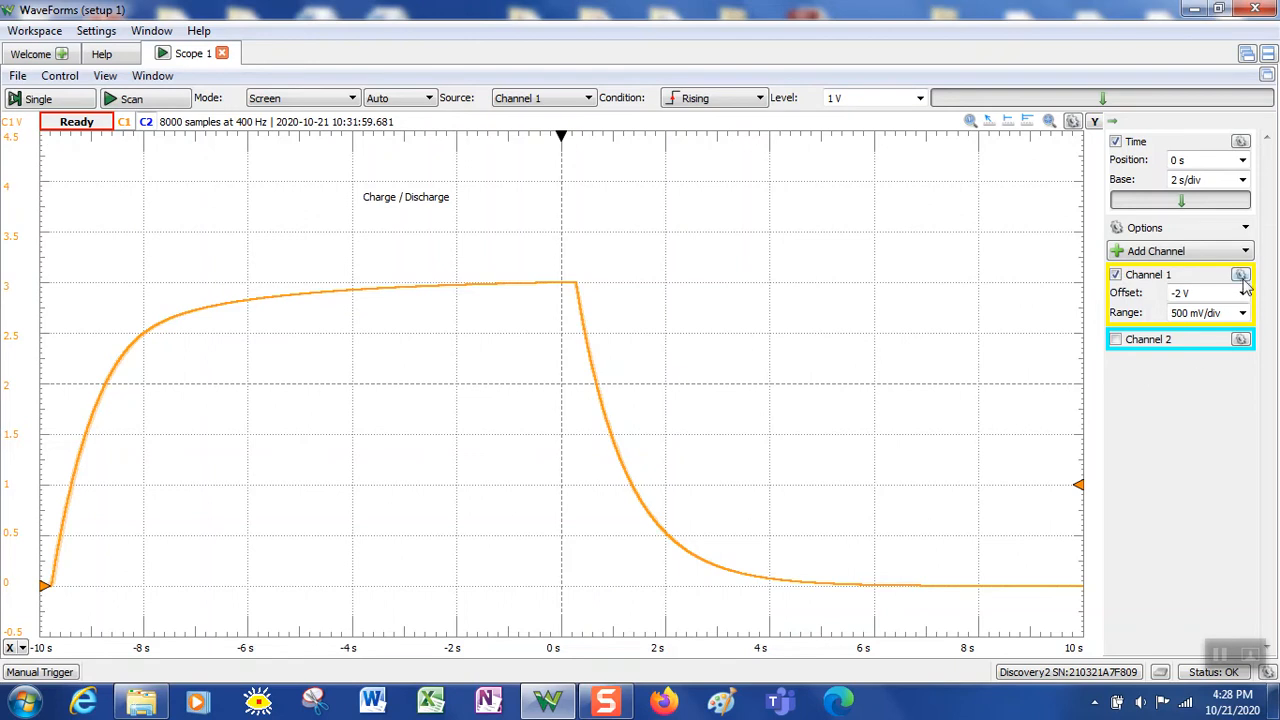
# Rename Channel 1's trace label from C1 to Vref
pyautogui.click(1240, 276)
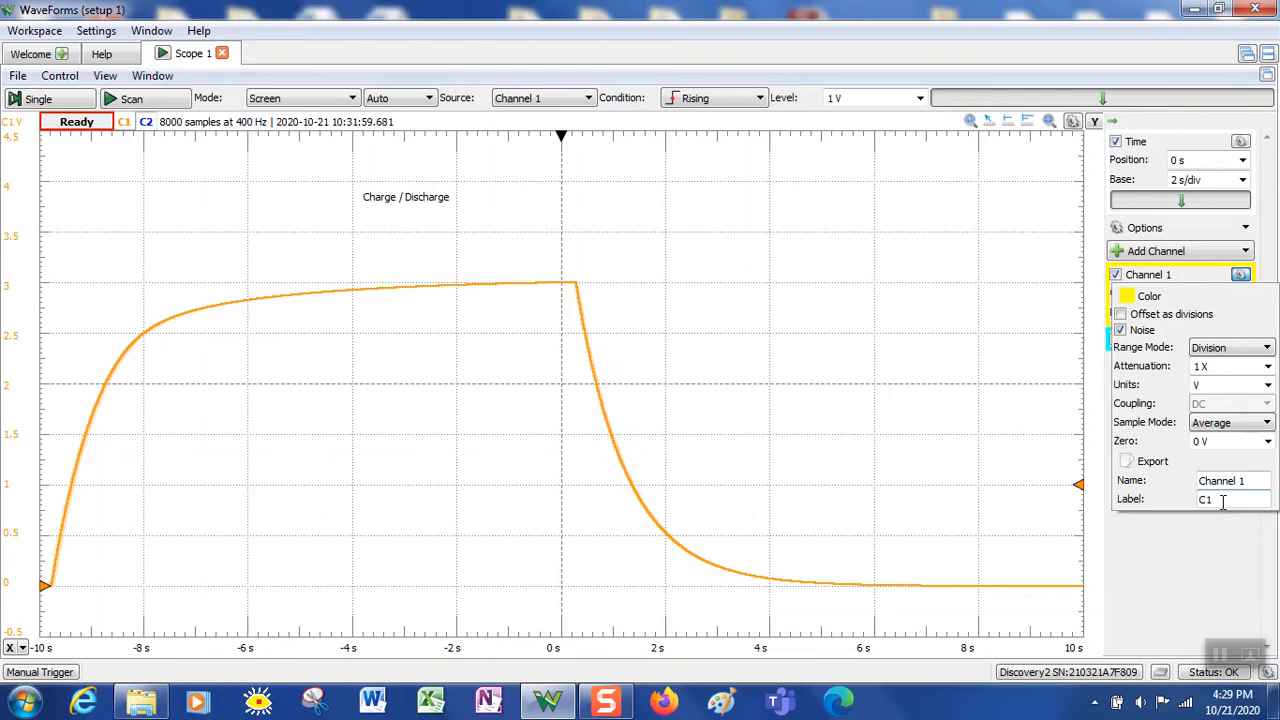
pyautogui.press('BackSpace')
pyautogui.press('BackSpace')
pyautogui.write('Vref')
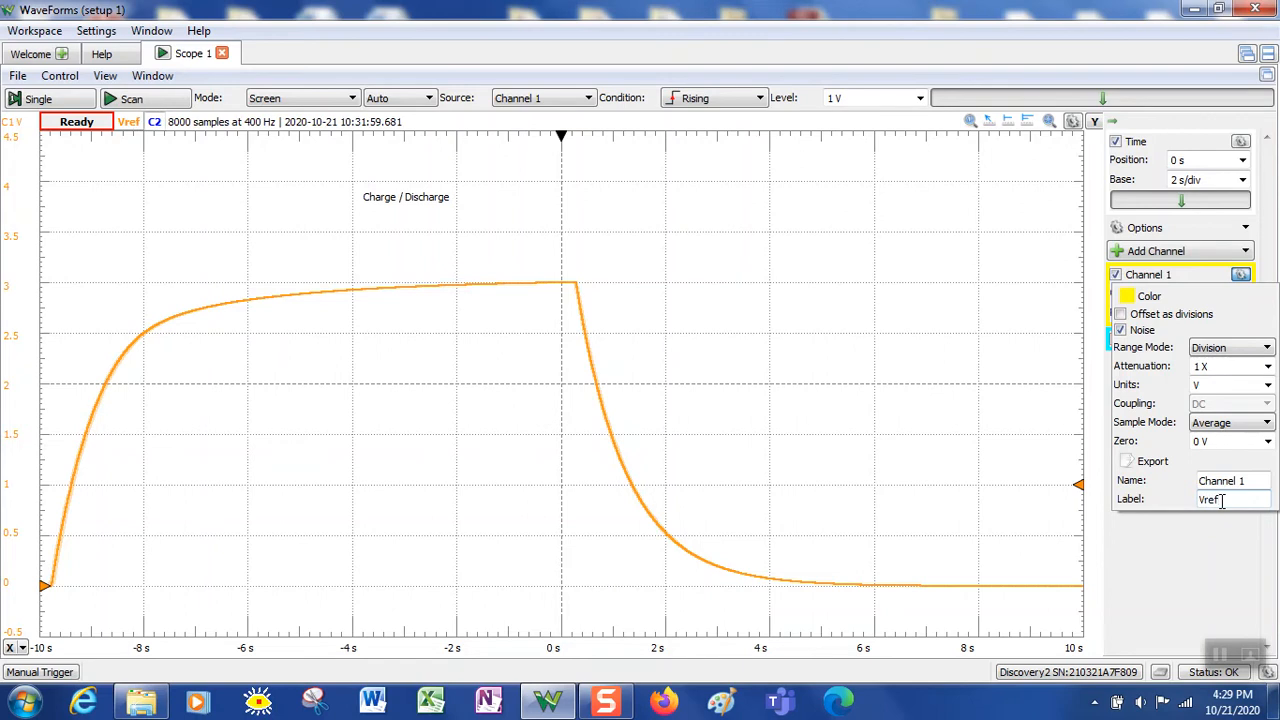
pyautogui.click(1208, 548)
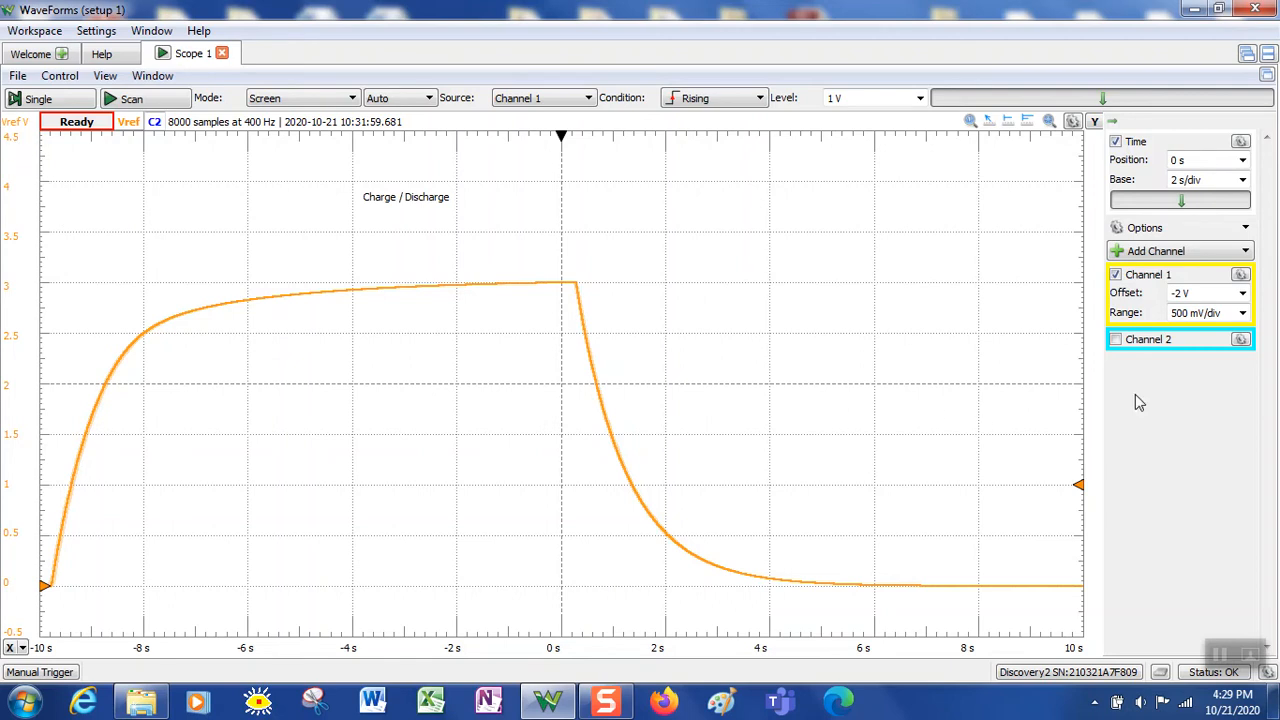
# Change Channel 1's trace label from Vref back to C1
pyautogui.click(1240, 274)
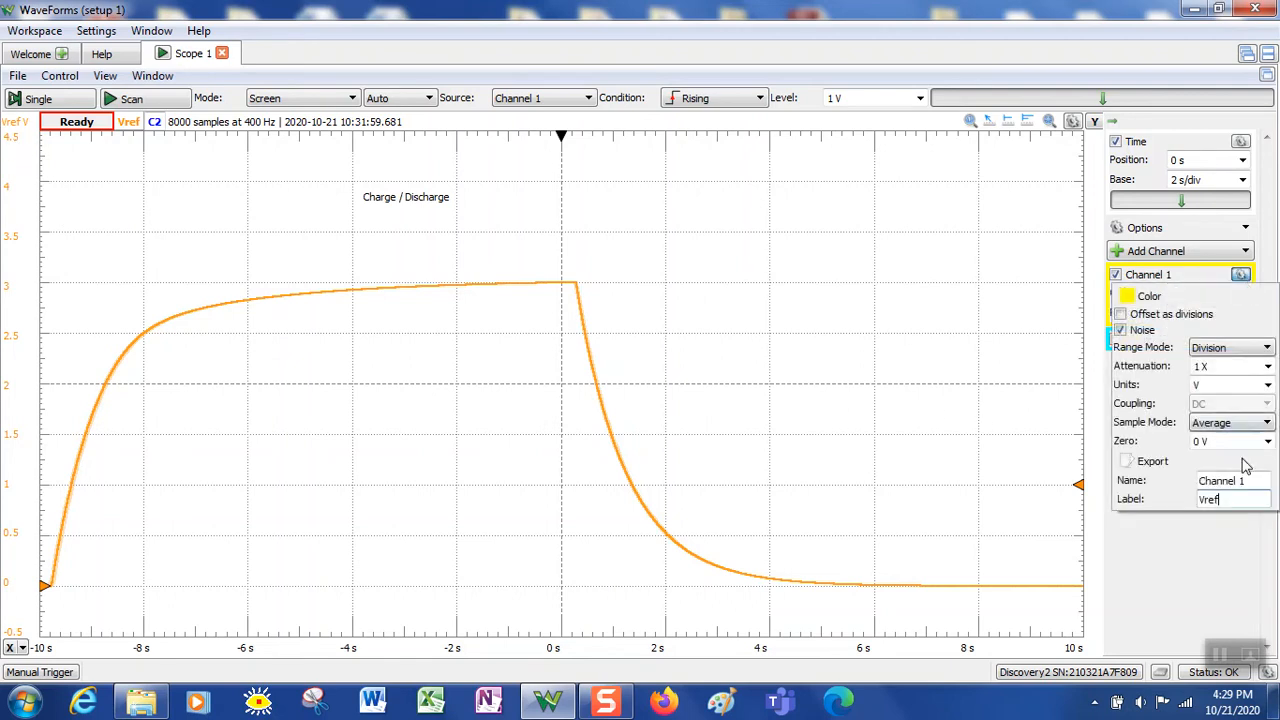
pyautogui.press('BackSpace')
pyautogui.press('BackSpace')
pyautogui.press('BackSpace')
pyautogui.press('BackSpace')
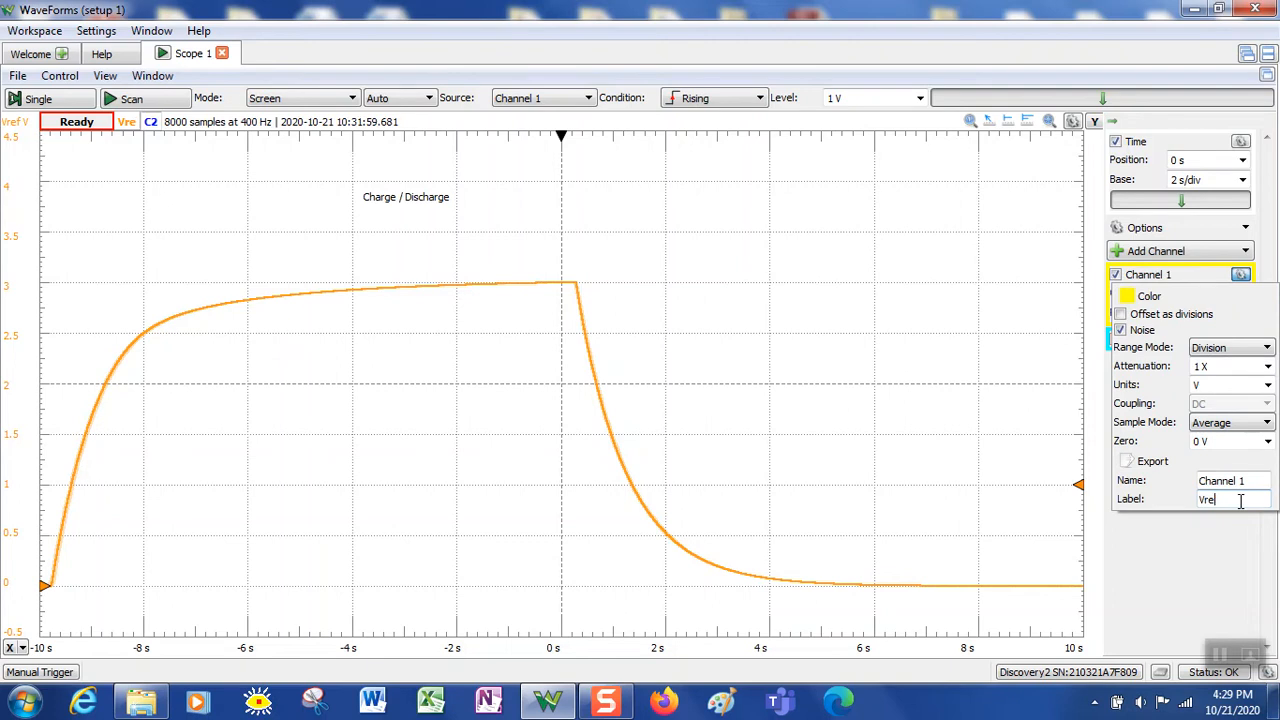
pyautogui.write('C1')
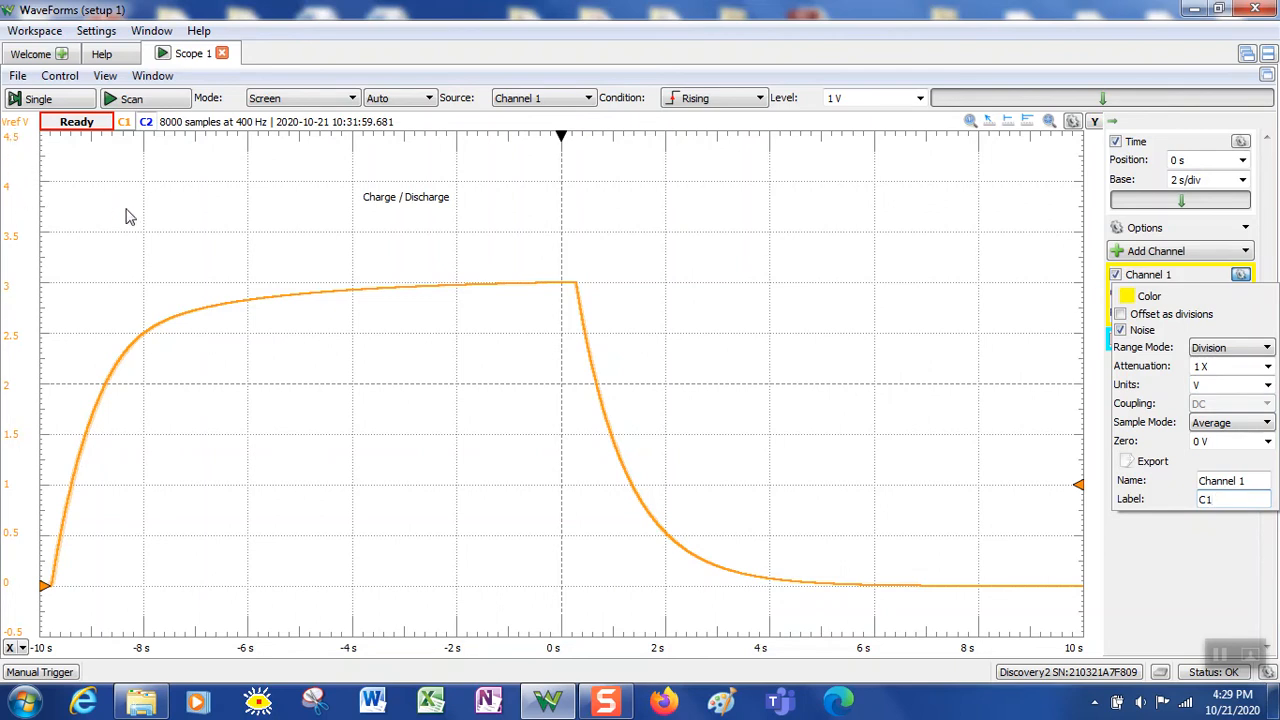
# Try amperes for Channel 1's units, keep 1 X attenuation, restore volts, and close the settings
pyautogui.click(1266, 386)
pyautogui.press('Up')
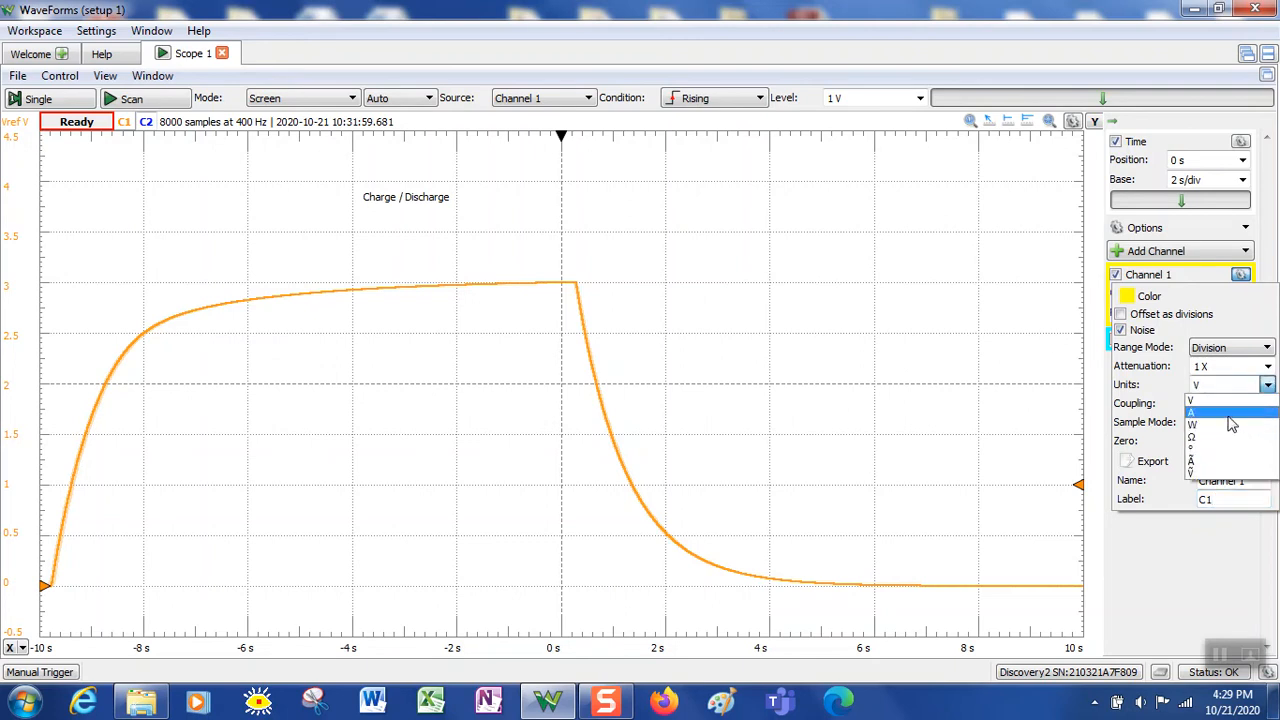
pyautogui.click(1229, 414)
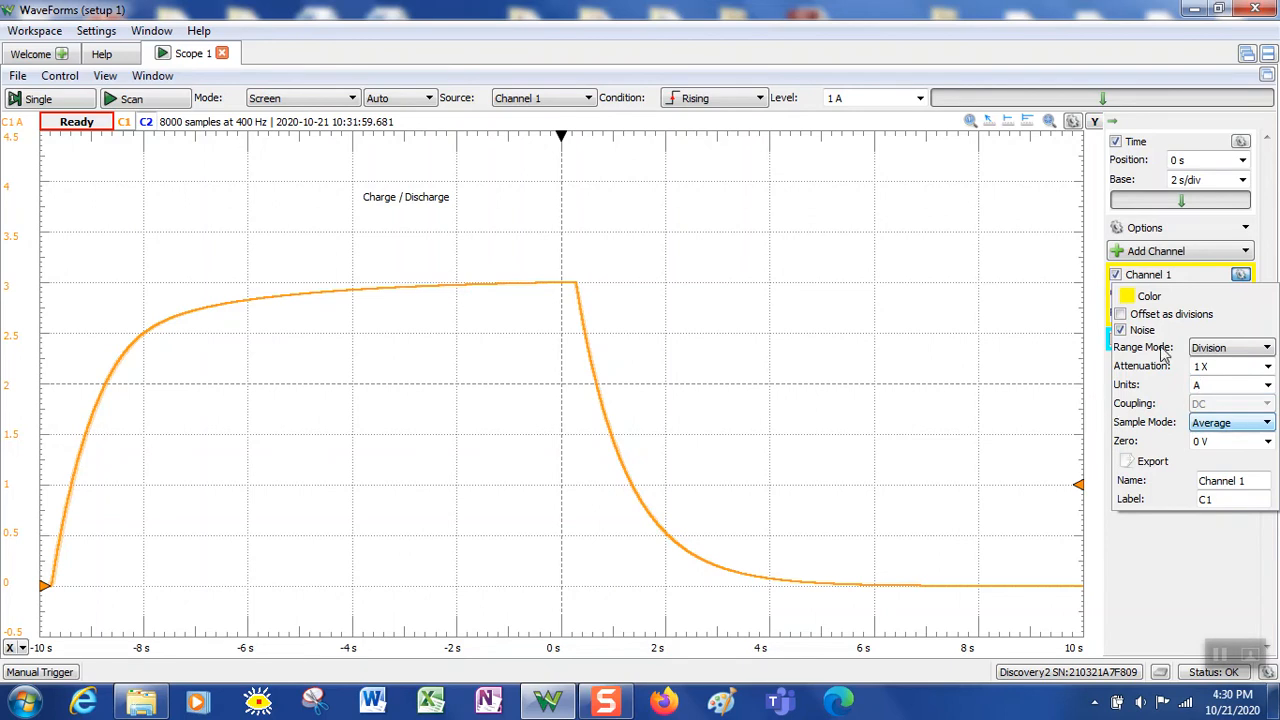
pyautogui.click(1267, 367)
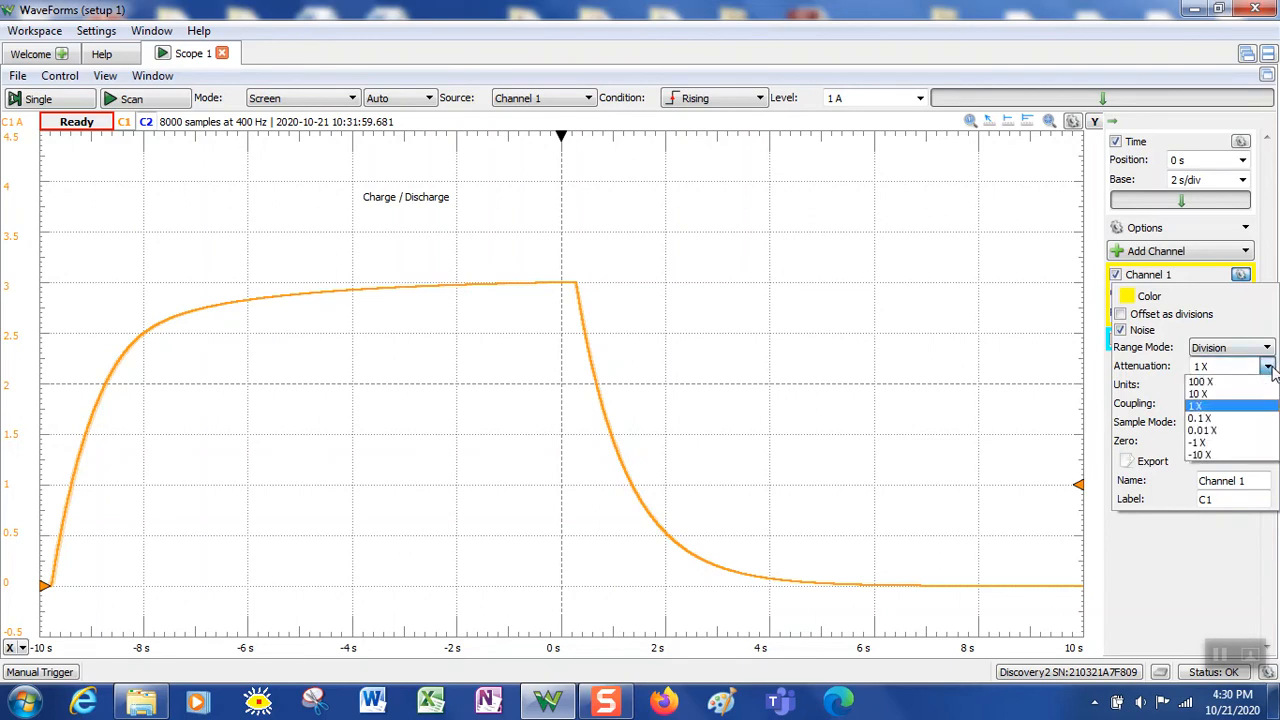
pyautogui.click(1233, 410)
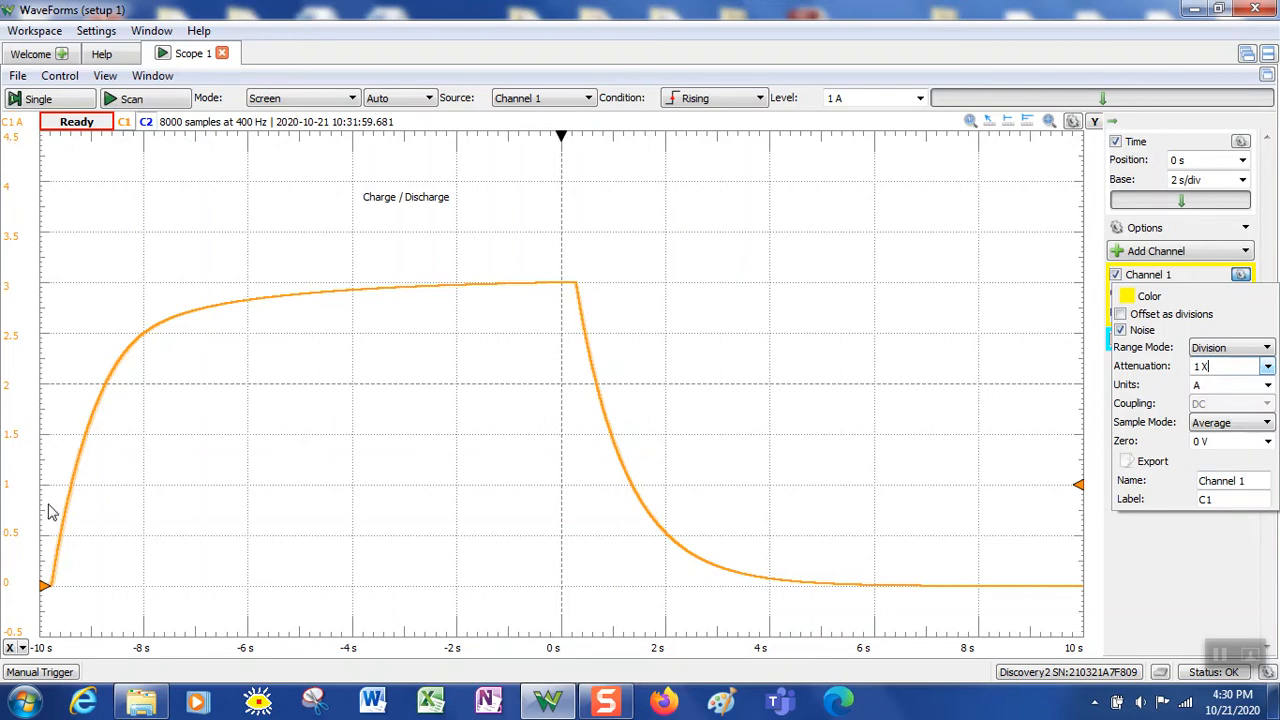
pyautogui.click(1268, 387)
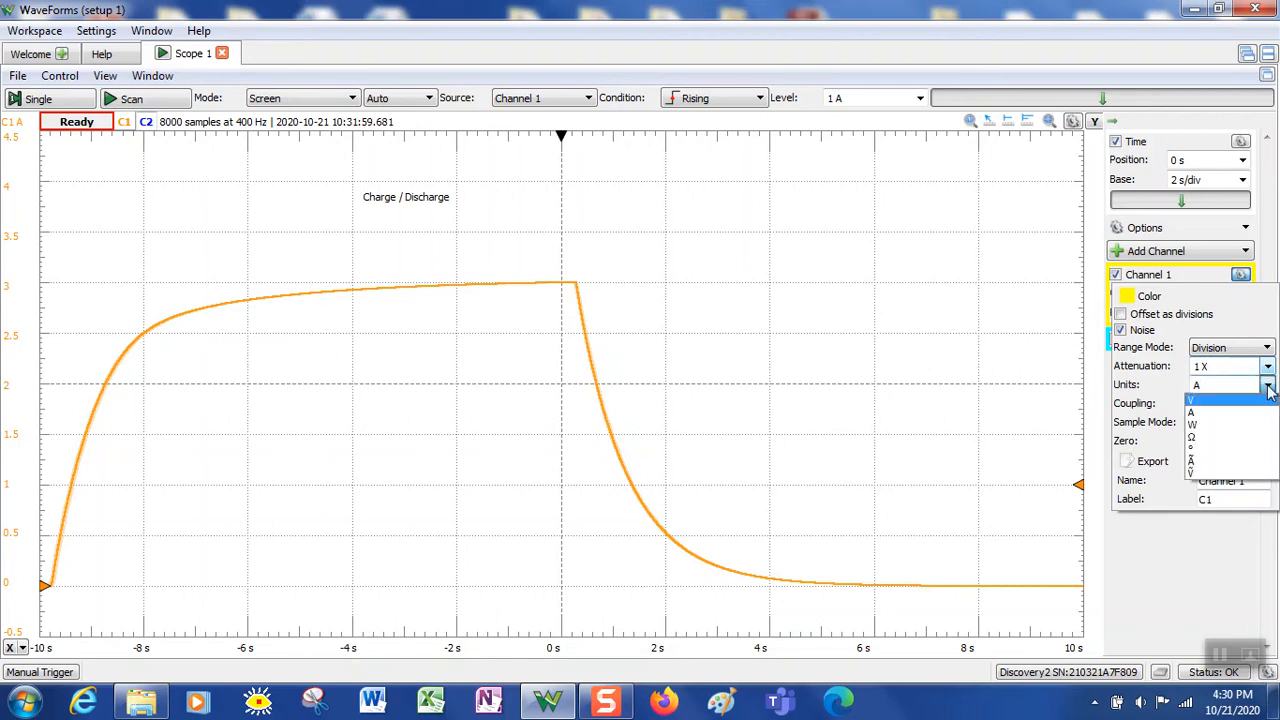
pyautogui.click(1210, 401)
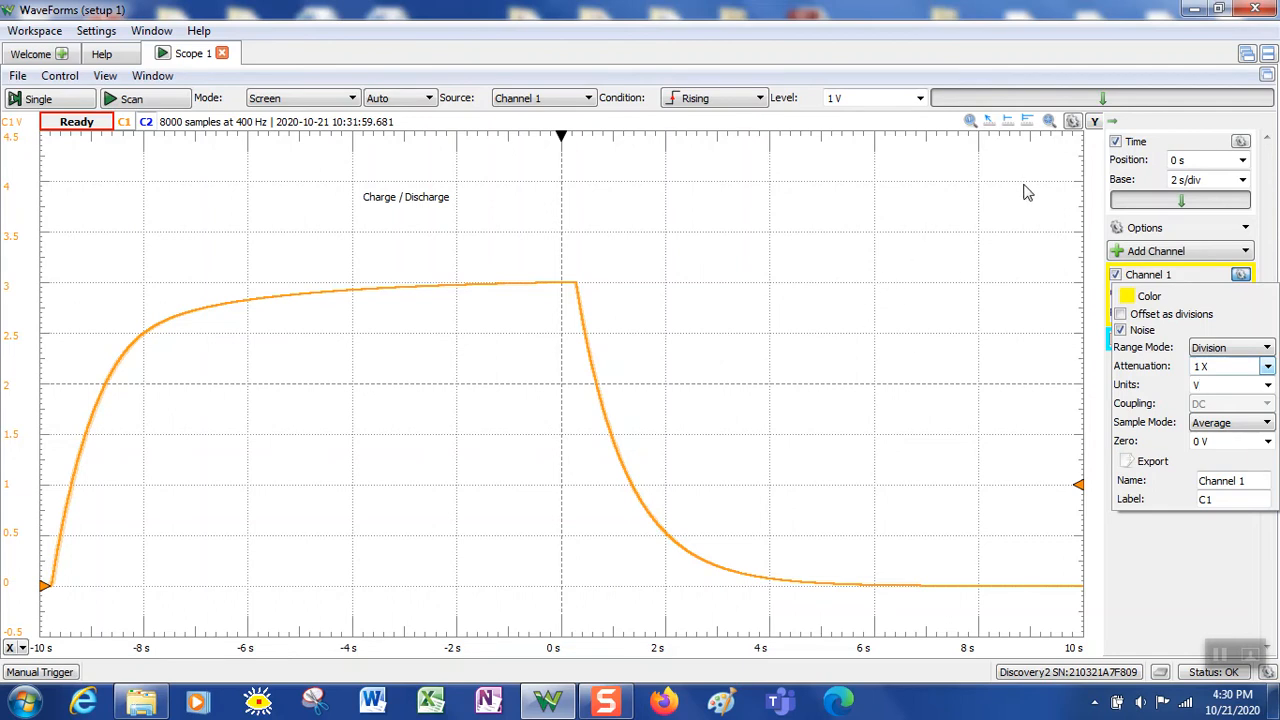
pyautogui.click(989, 121)
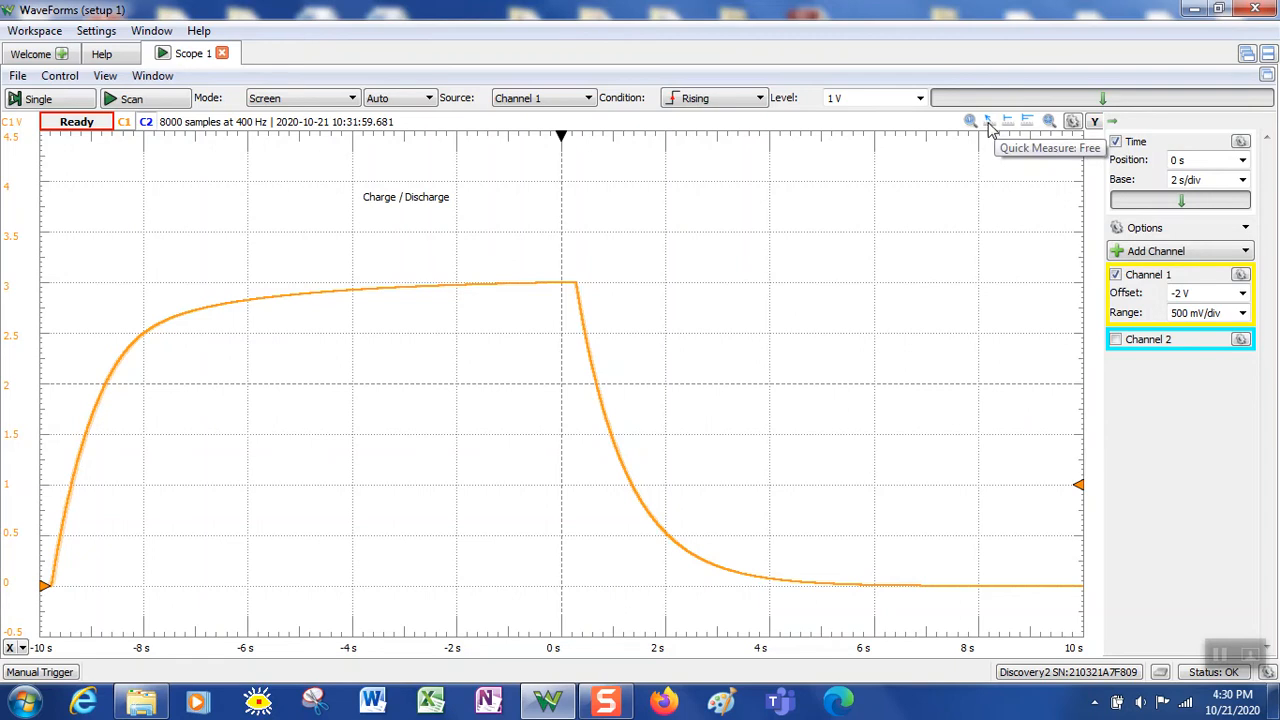
# Turn on Quick Measure and span the charging rise from -9.7848 s to -8.8341 s (ΔX 950.7 ms)
pyautogui.click(988, 121)
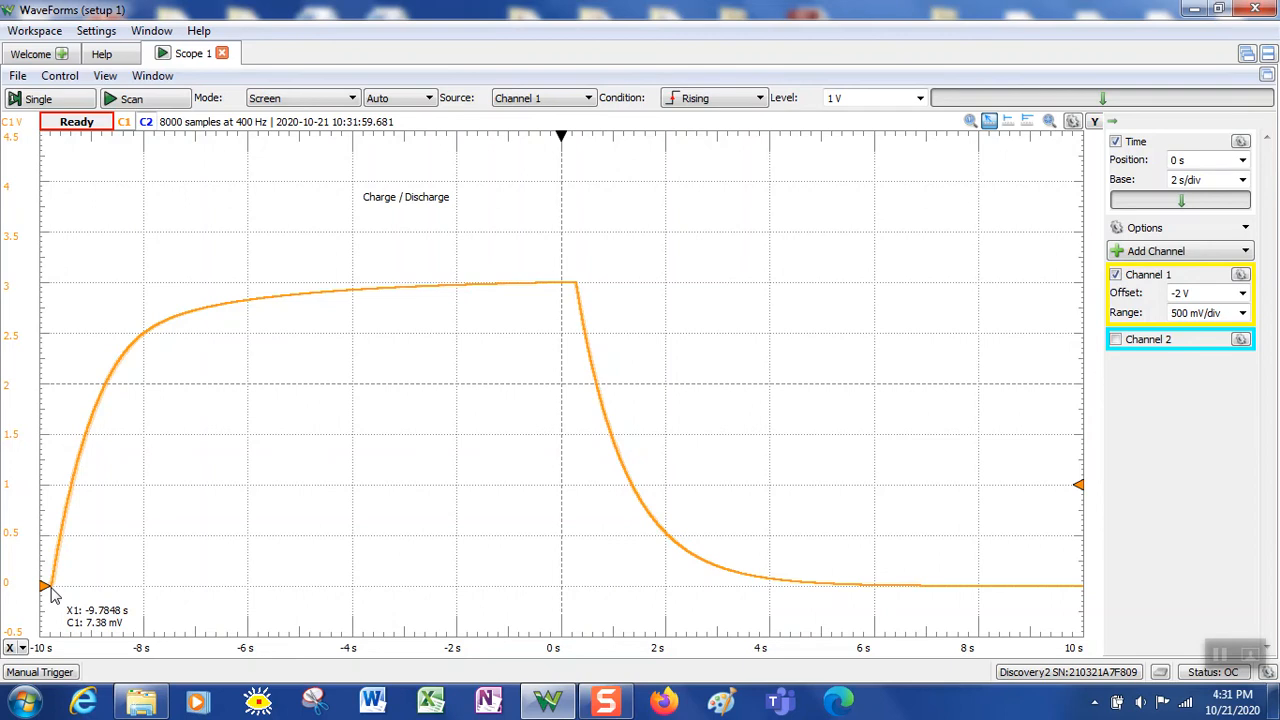
pyautogui.moveTo(52, 592); pyautogui.dragTo(101, 412)
pyautogui.moveTo(100, 410); pyautogui.dragTo(101, 406)
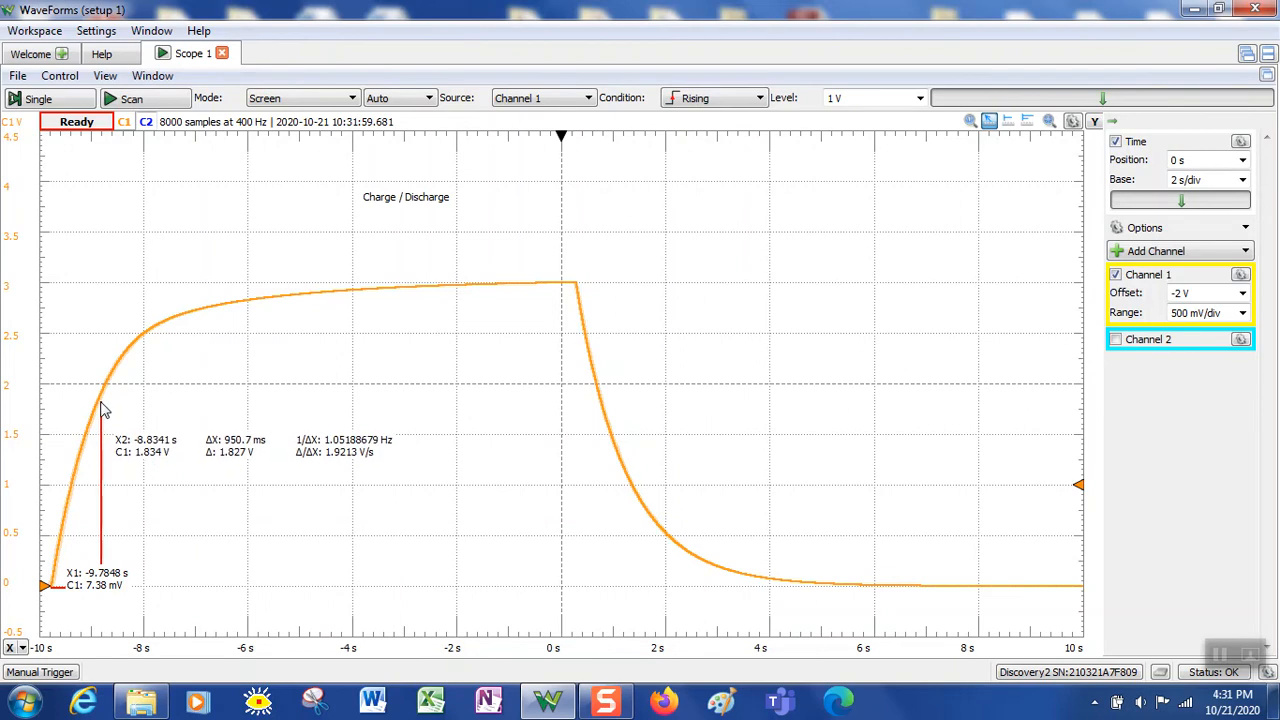
pyautogui.moveTo(101, 409); pyautogui.dragTo(101, 402)
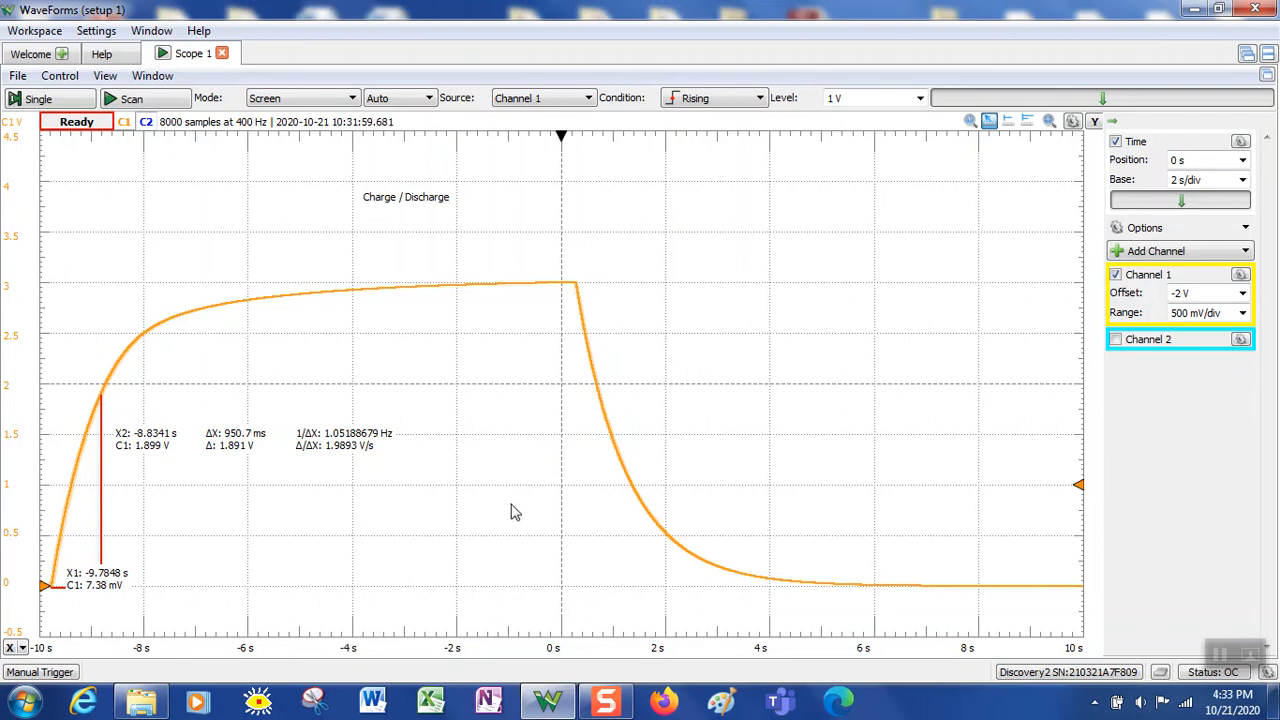
# Clear the cursors and measure the discharge from 260.1 ms to 1.283 s, a -1.9004 V drop
pyautogui.click(638, 300)
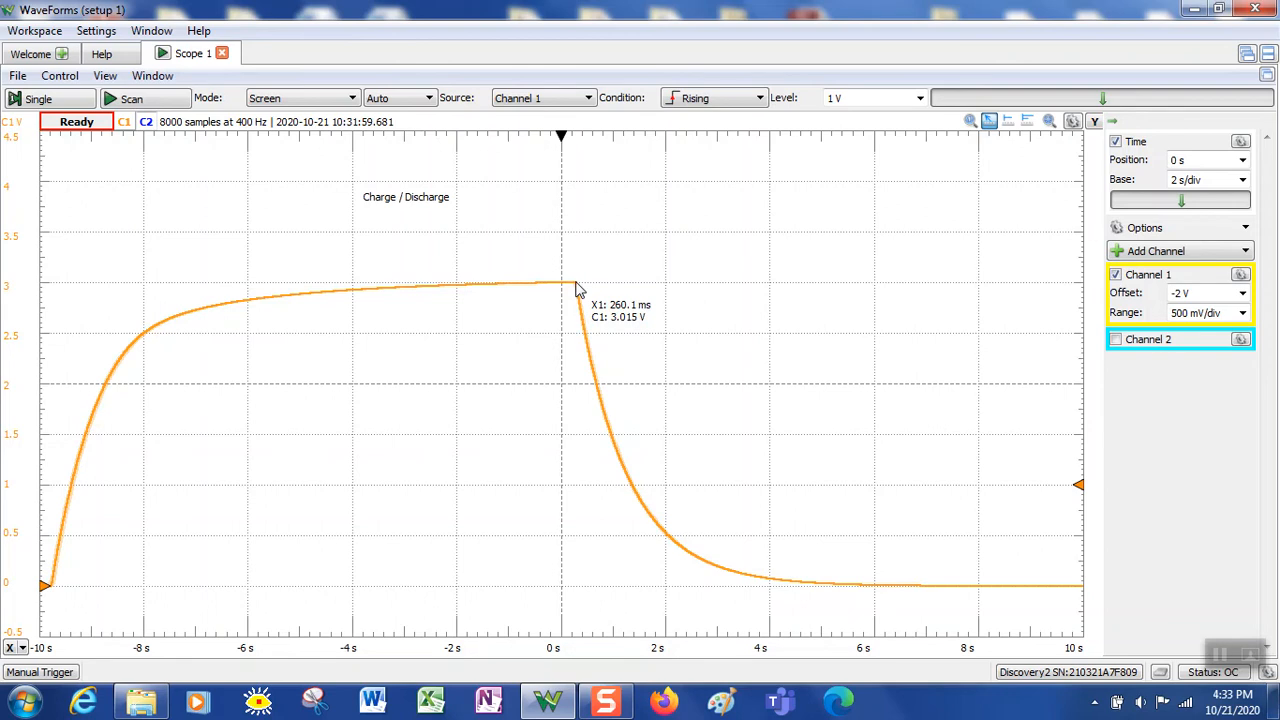
pyautogui.moveTo(576, 287); pyautogui.dragTo(631, 484)
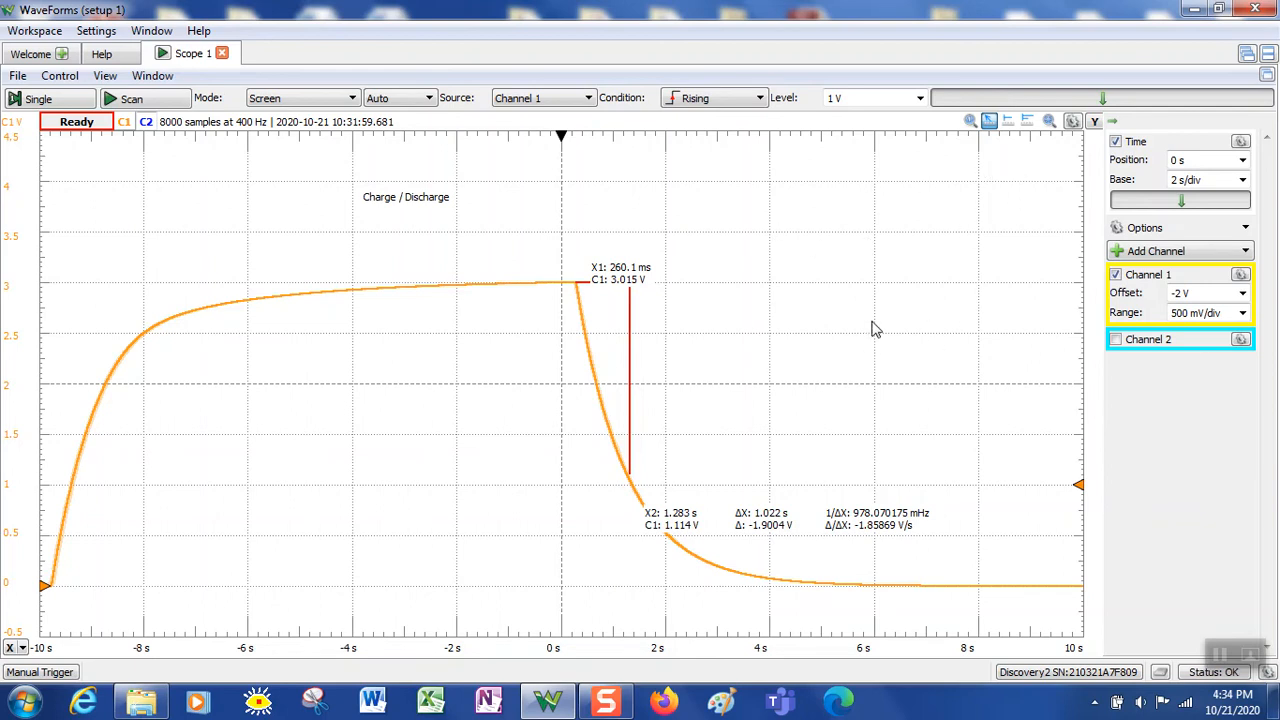
# Clear the old measurement, span the charge curve, then place time cursors across the discharge curve
pyautogui.click(989, 121)
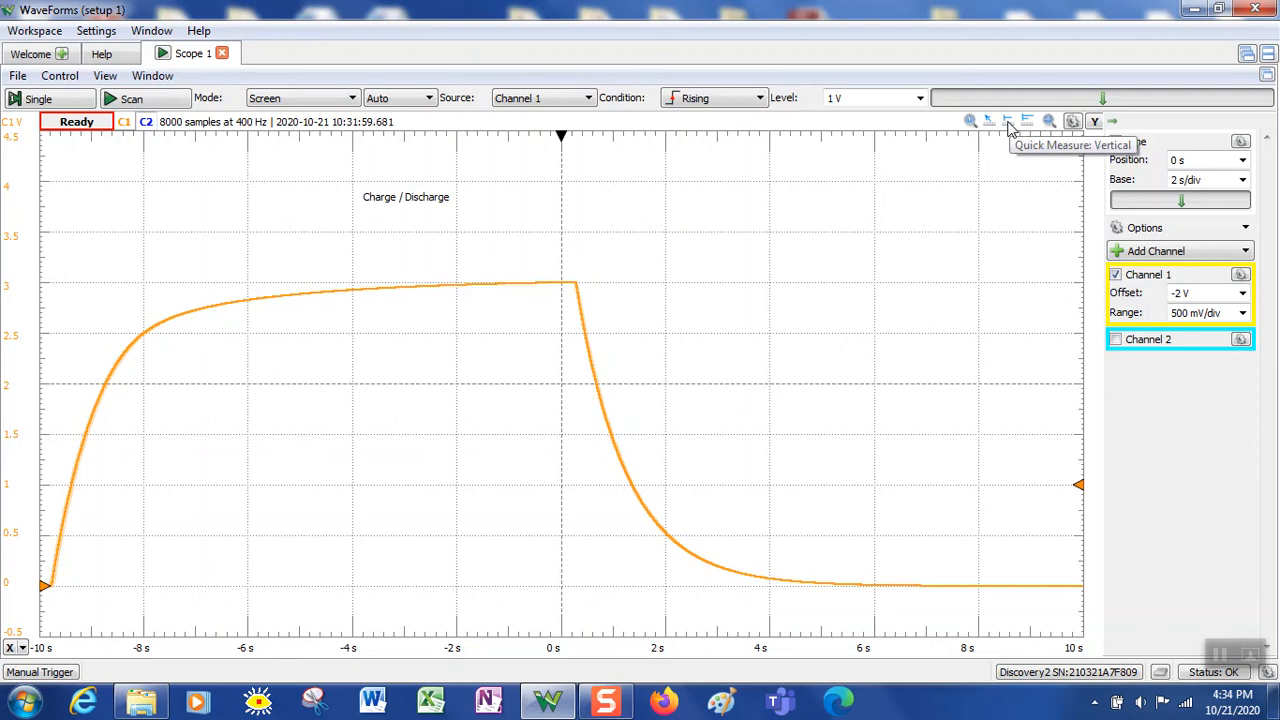
pyautogui.click(1009, 123)
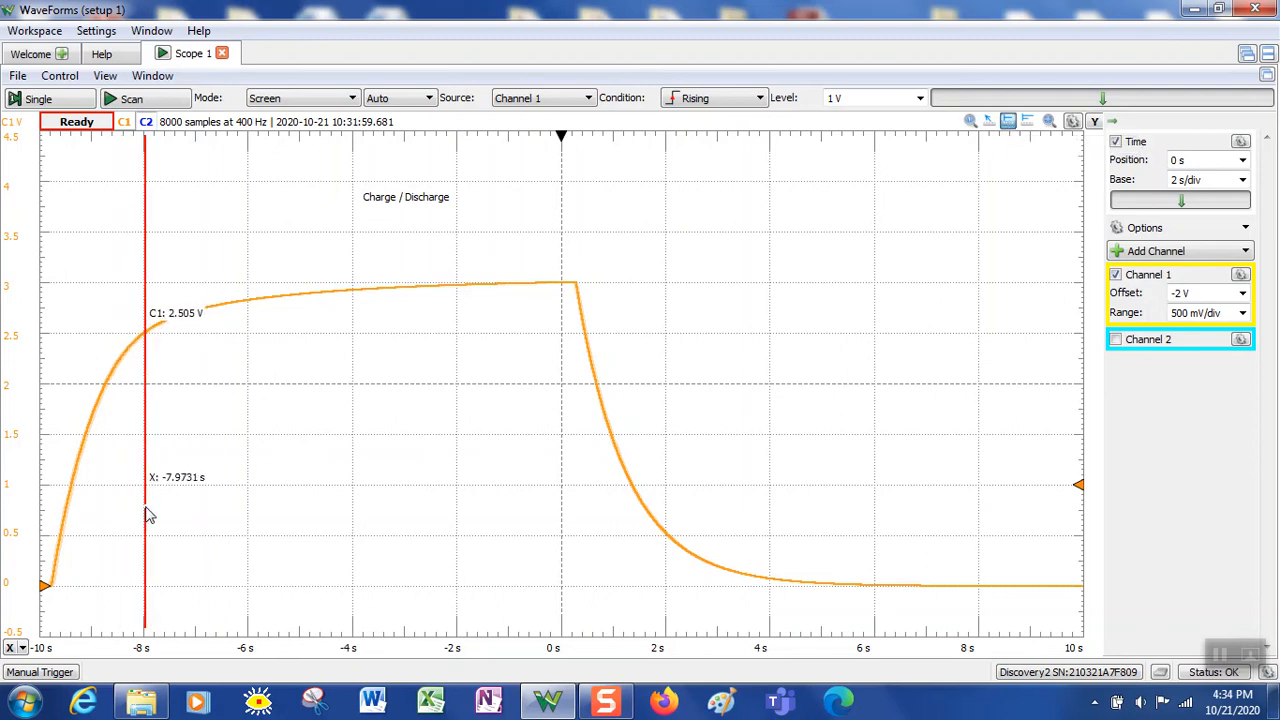
pyautogui.moveTo(146, 485); pyautogui.dragTo(357, 513)
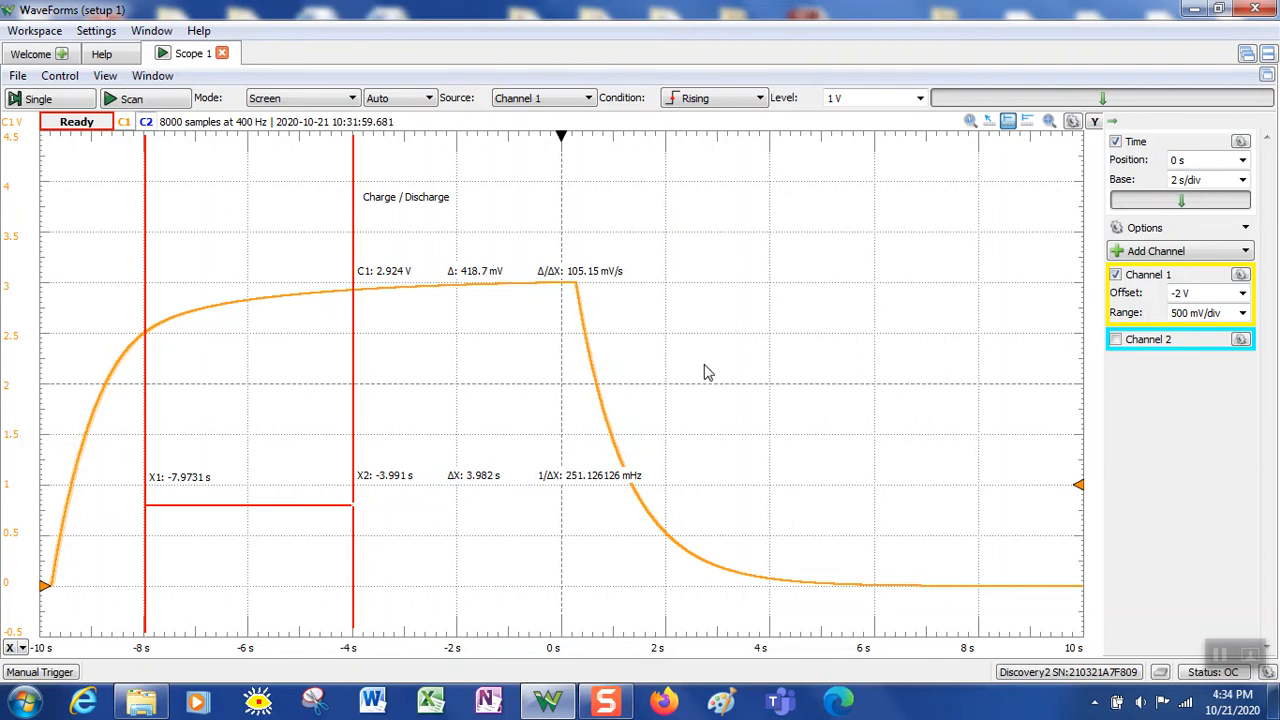
pyautogui.moveTo(677, 368); pyautogui.dragTo(915, 390)
# Span new time cursors along the charging curve, then pan the trace and return it to 0 s
pyautogui.click(836, 397)
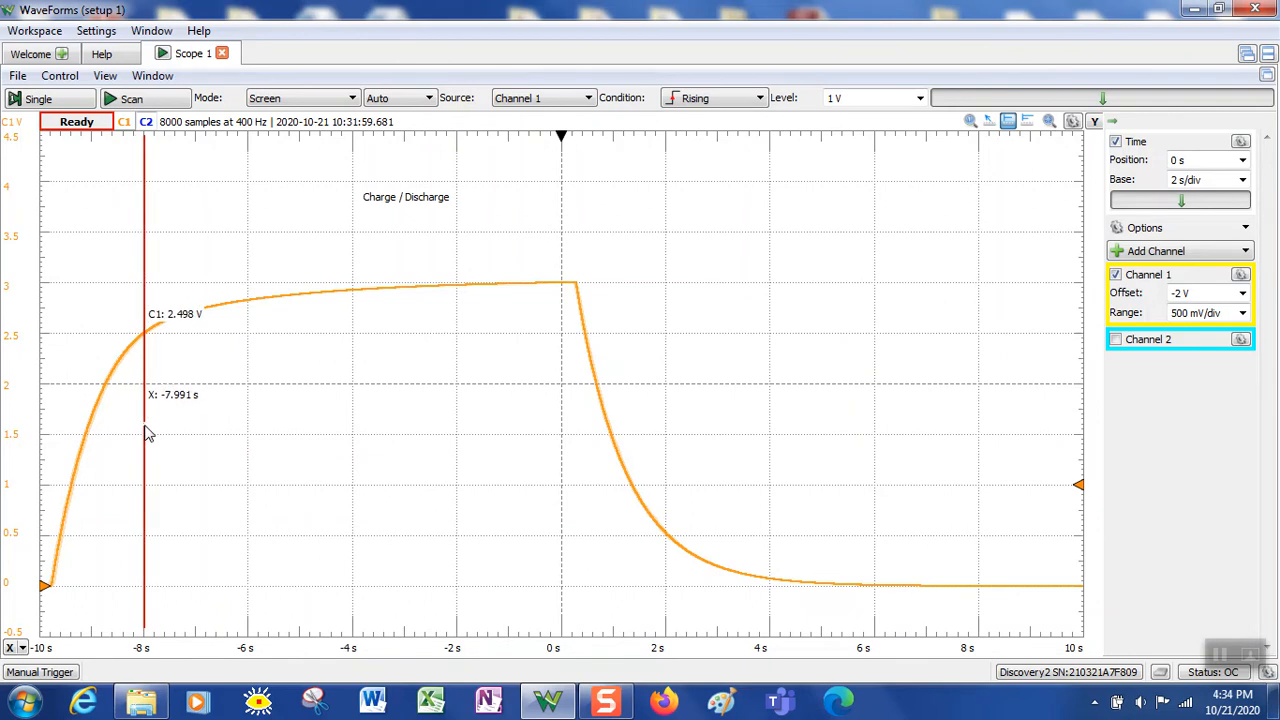
pyautogui.moveTo(146, 434); pyautogui.dragTo(342, 444)
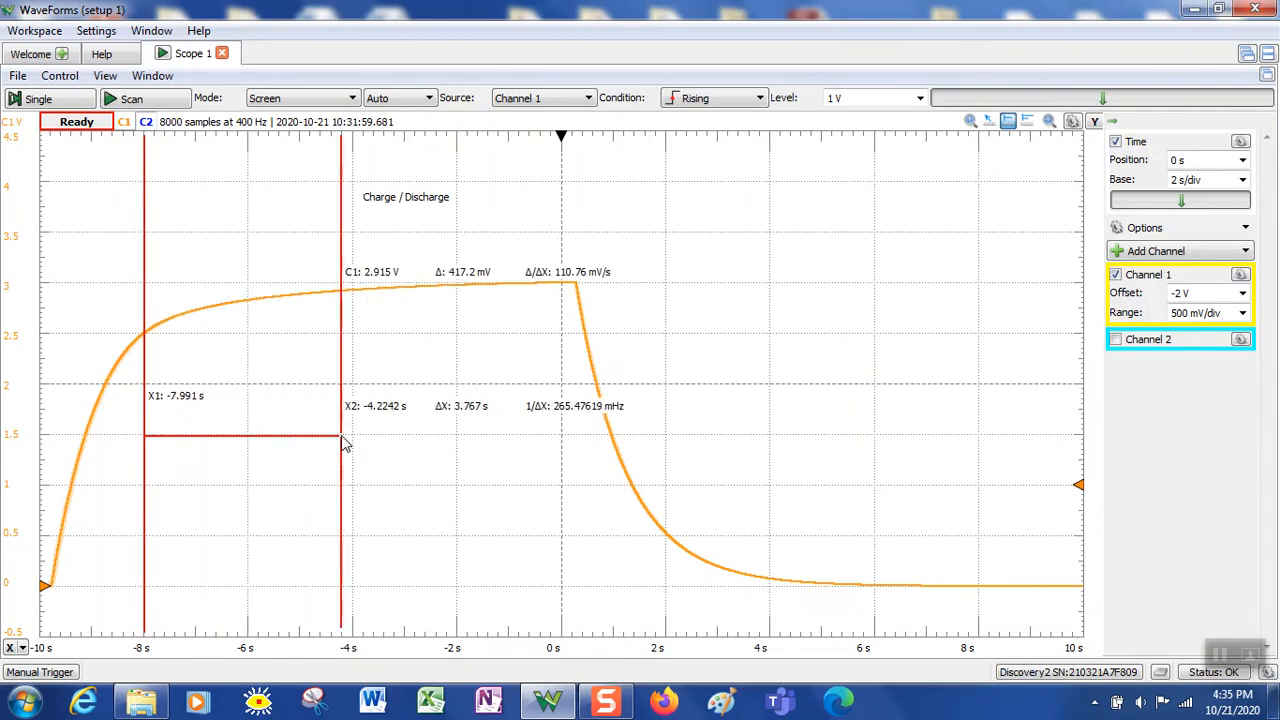
pyautogui.moveTo(679, 426); pyautogui.dragTo(632, 451)
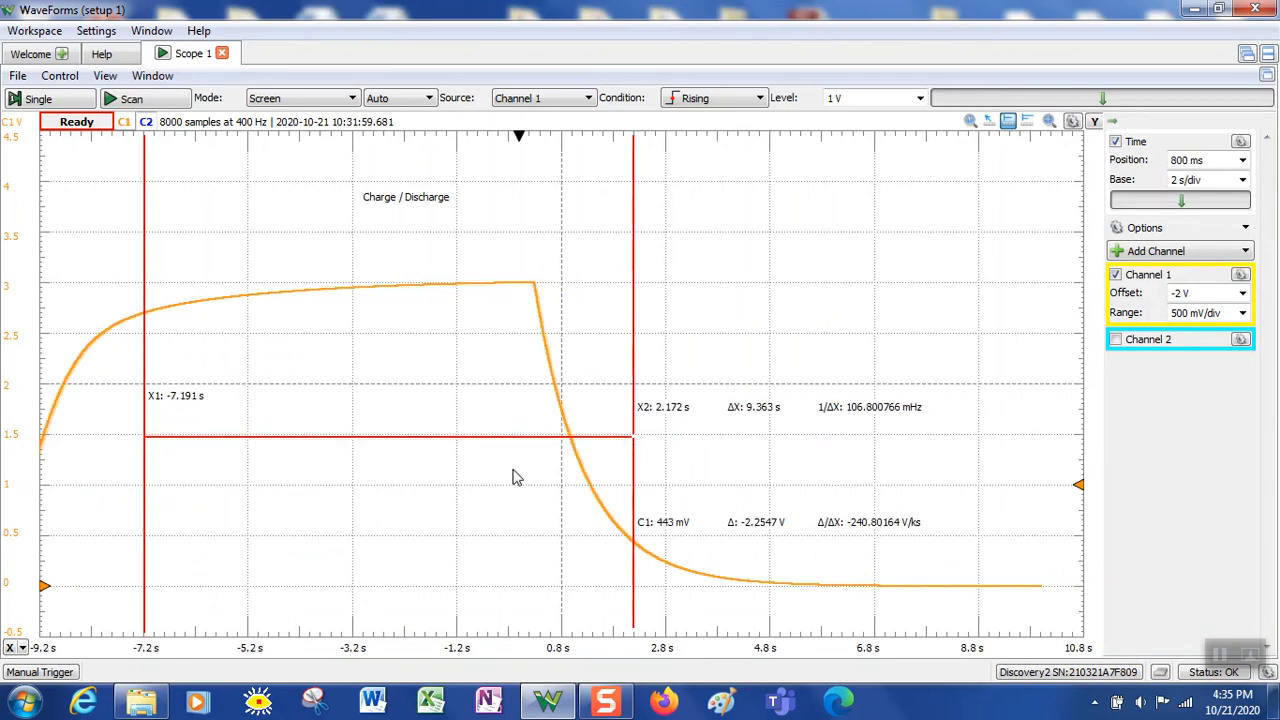
pyautogui.moveTo(266, 484); pyautogui.dragTo(429, 480)
pyautogui.moveTo(303, 534); pyautogui.dragTo(481, 520)
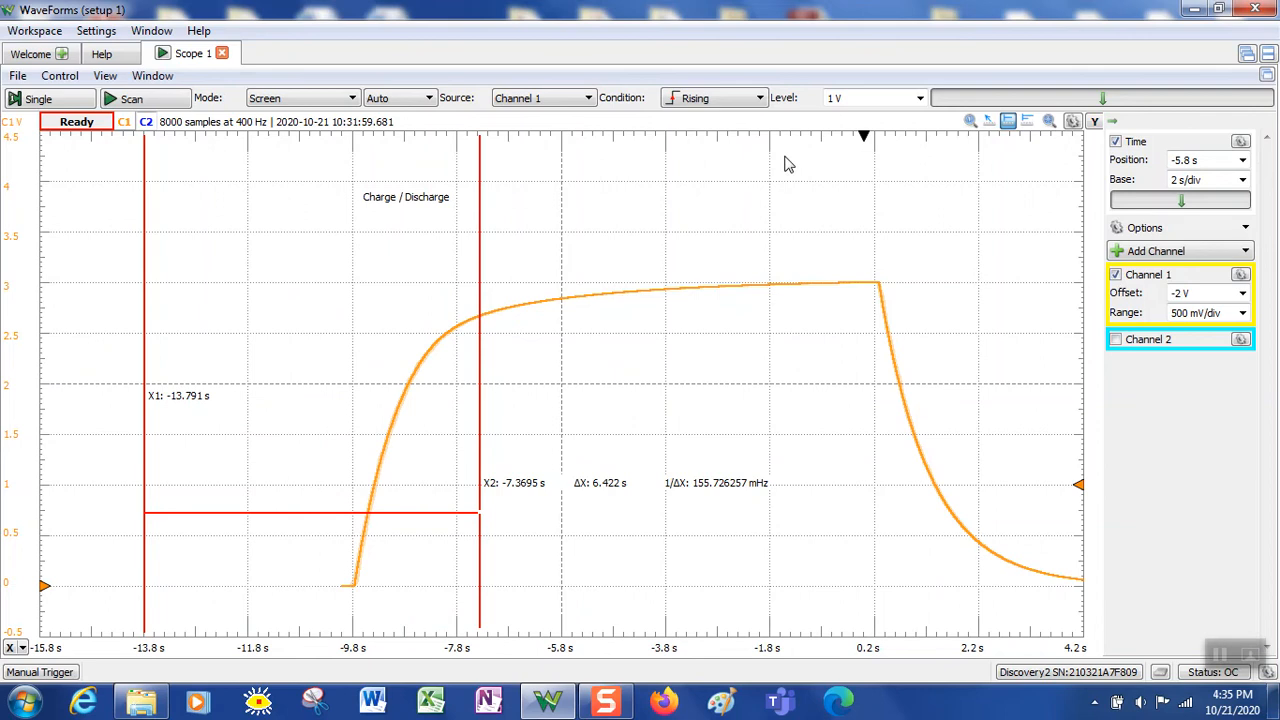
pyautogui.moveTo(872, 143); pyautogui.dragTo(560, 208)
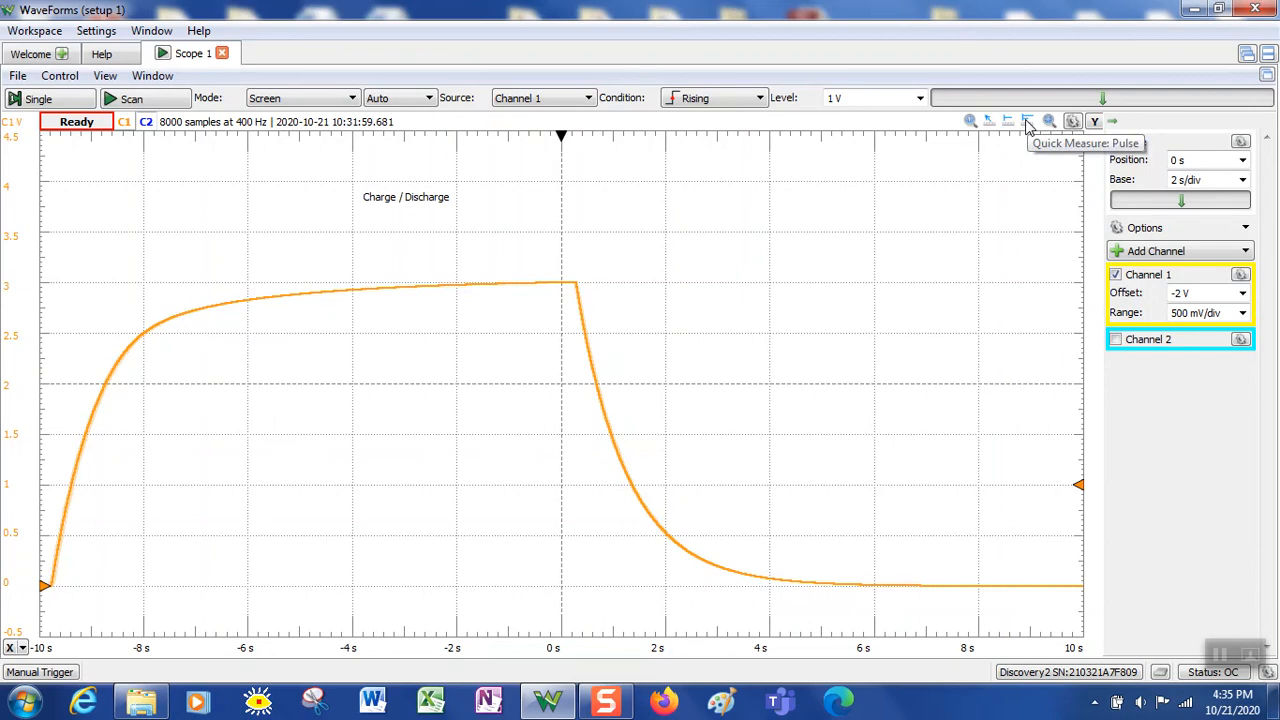
pyautogui.click(1028, 122)
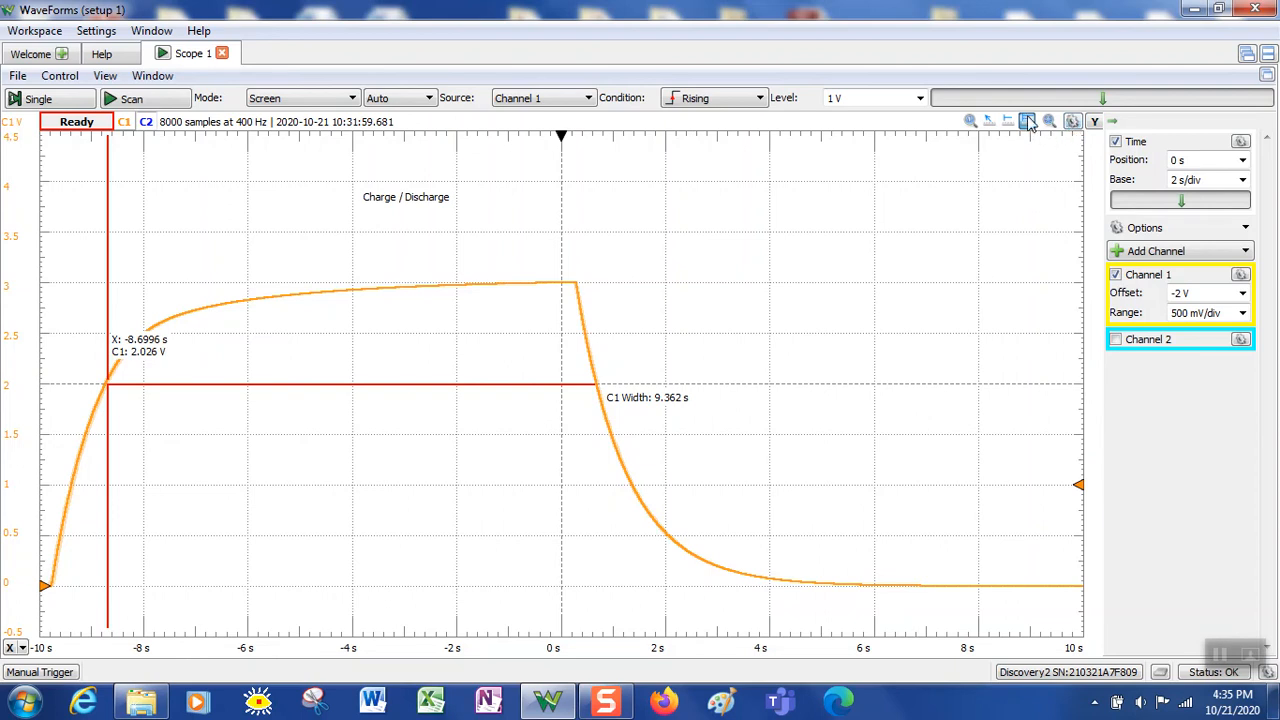
pyautogui.click(1027, 121)
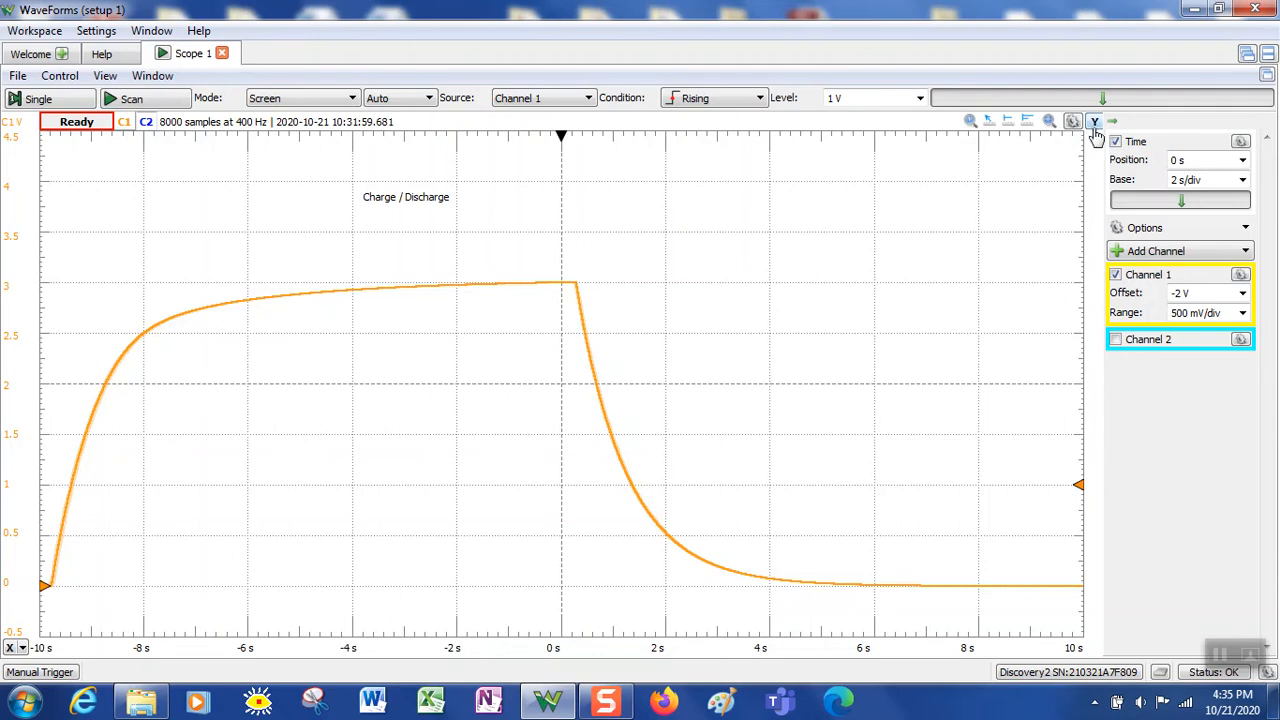
# Add a Y1 horizontal voltage cursor and raise it to about 2.47 V
pyautogui.click(1094, 124)
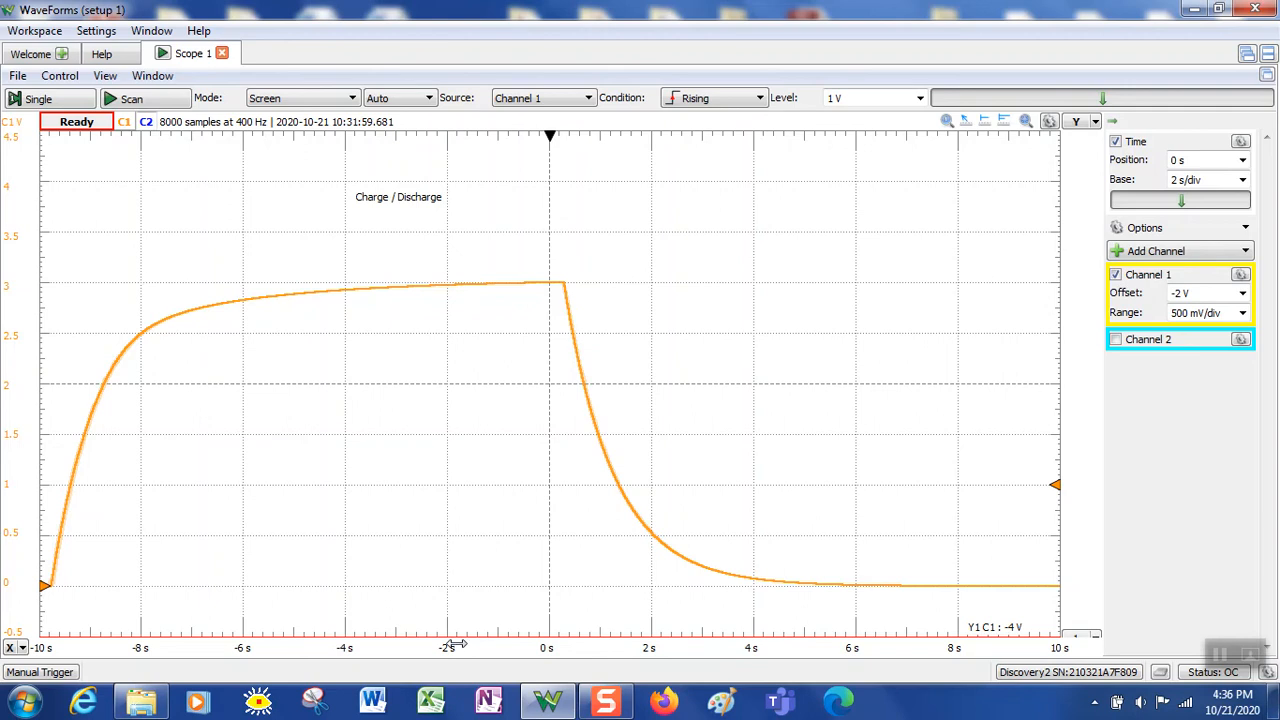
pyautogui.moveTo(1081, 640); pyautogui.dragTo(1081, 597)
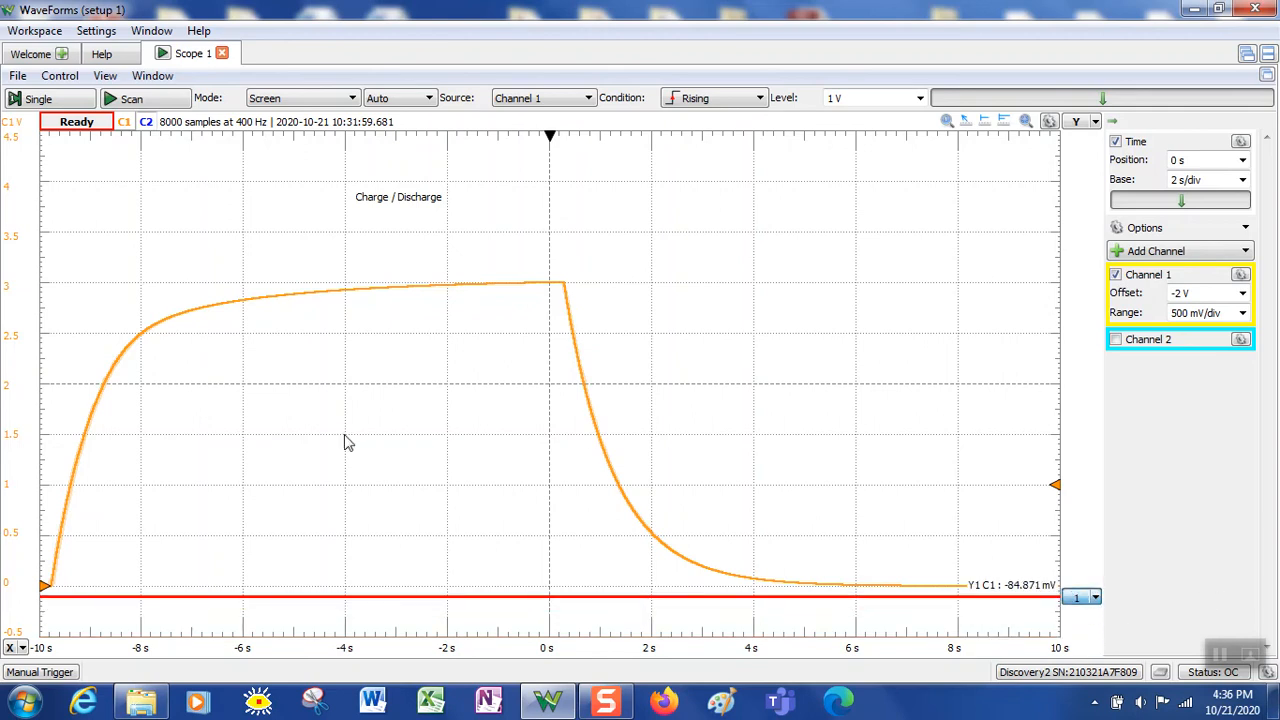
pyautogui.moveTo(18, 588)
pyautogui.mouseDown()
pyautogui.moveTo(40, 367)
pyautogui.moveTo(27, 248)
pyautogui.moveTo(52, 603)
pyautogui.moveTo(52, 587)
pyautogui.mouseUp()
pyautogui.moveTo(1078, 606); pyautogui.dragTo(1080, 338)
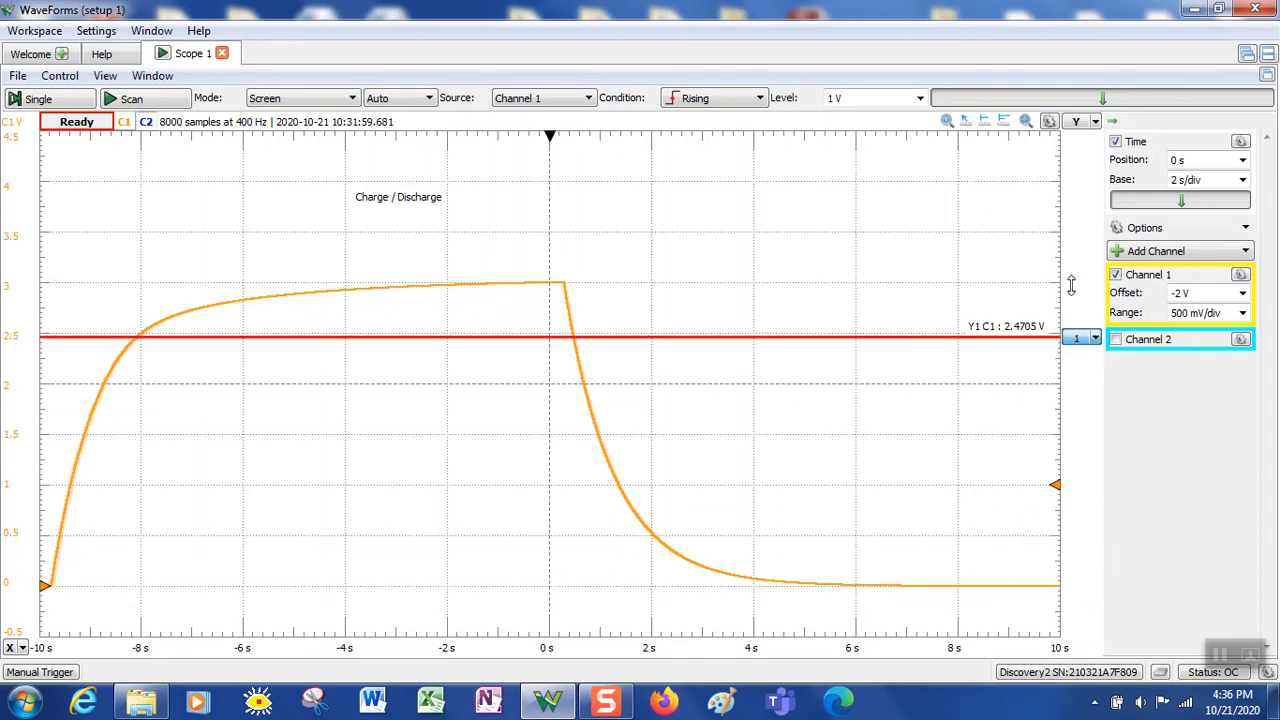
# Add Y2, move Y1 onto the 3.0148 V plateau, and set Y2 1.2731 V below it
pyautogui.click(1079, 124)
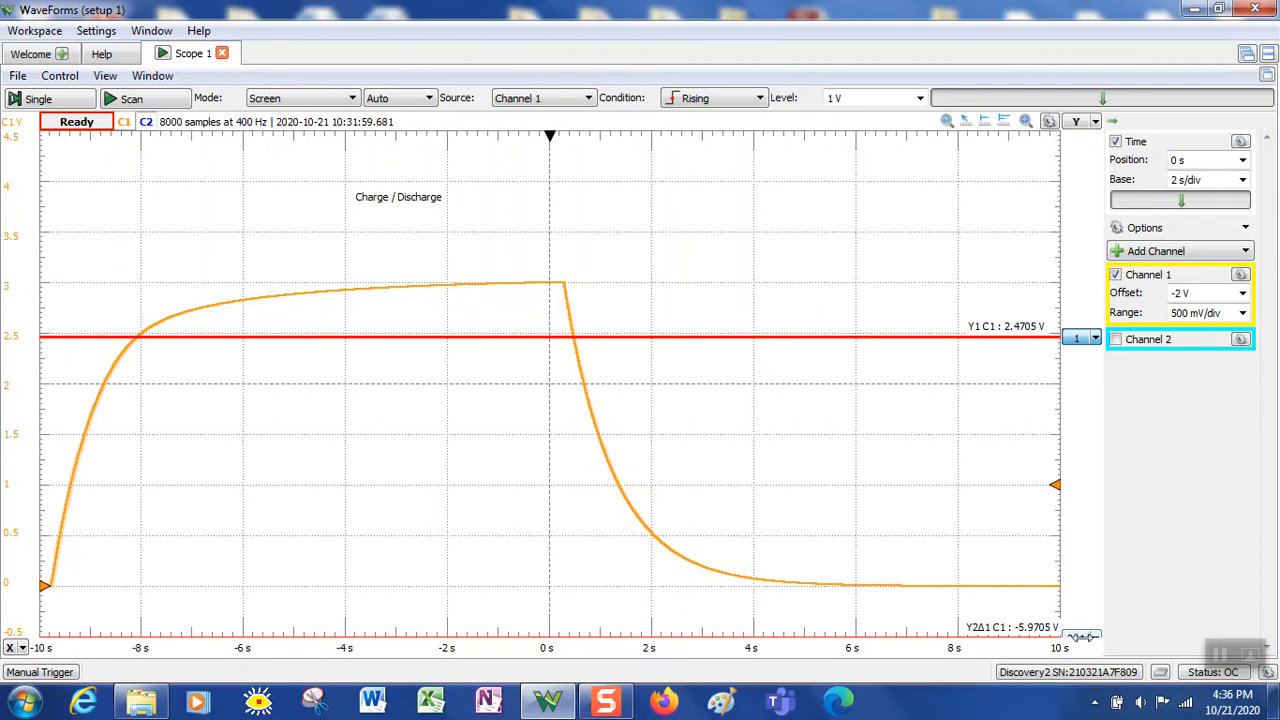
pyautogui.moveTo(1078, 640); pyautogui.dragTo(1075, 433)
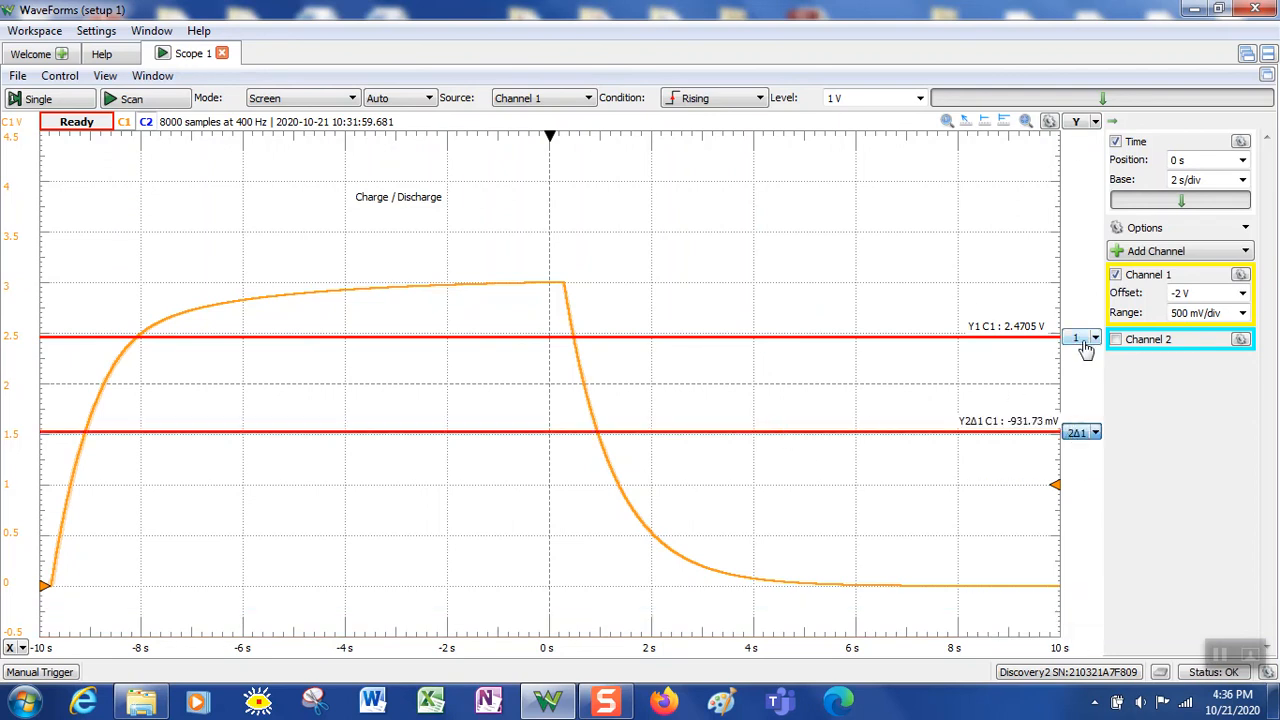
pyautogui.moveTo(1078, 340); pyautogui.dragTo(1077, 291)
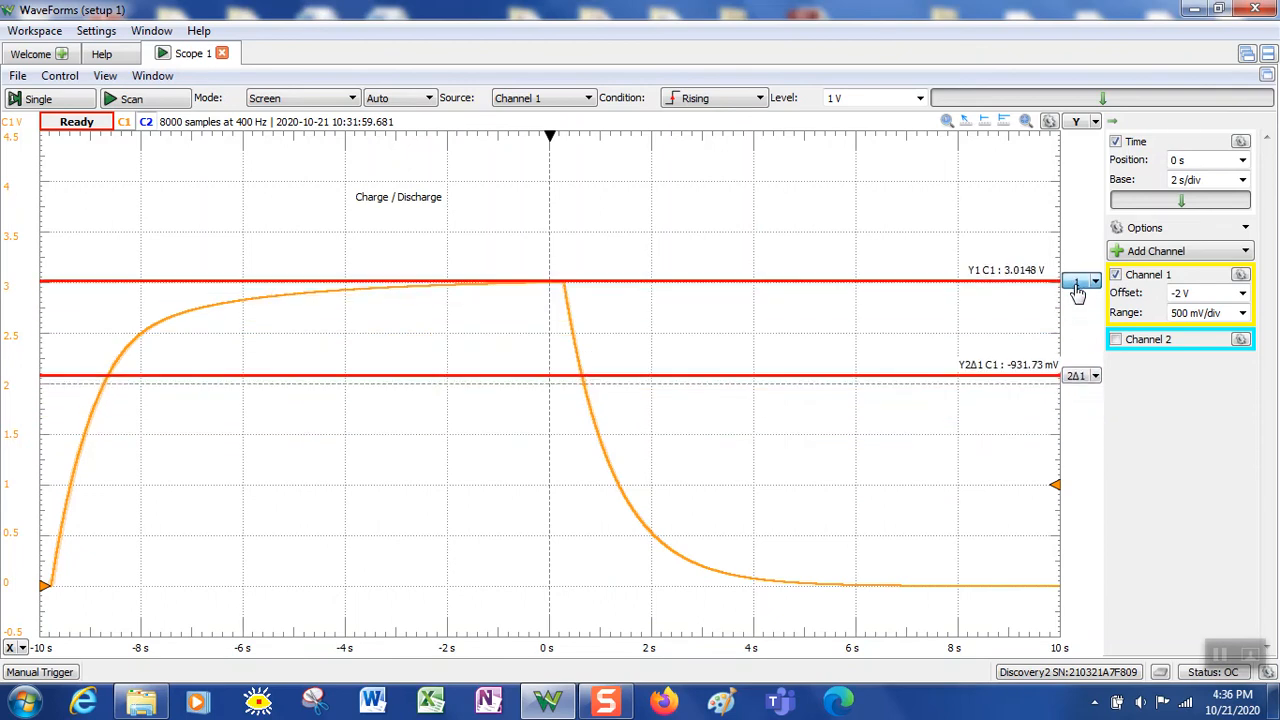
pyautogui.moveTo(1077, 380); pyautogui.dragTo(1076, 420)
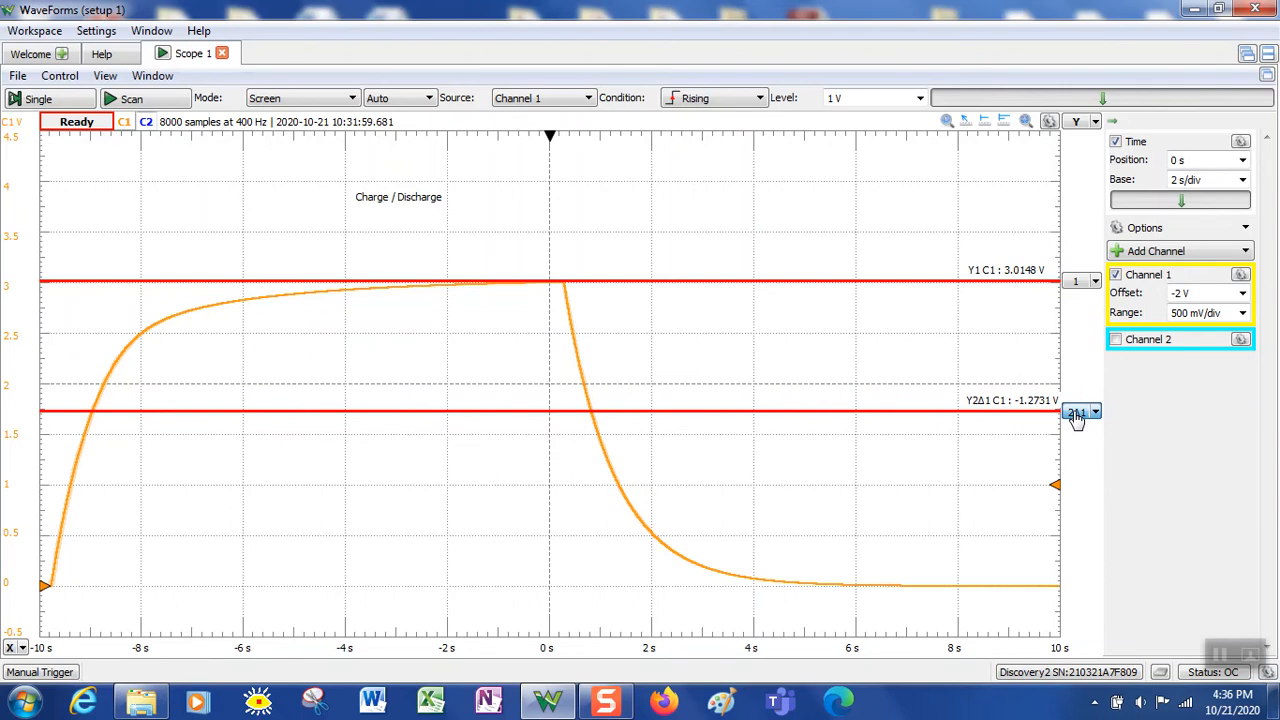
pyautogui.click(1097, 284)
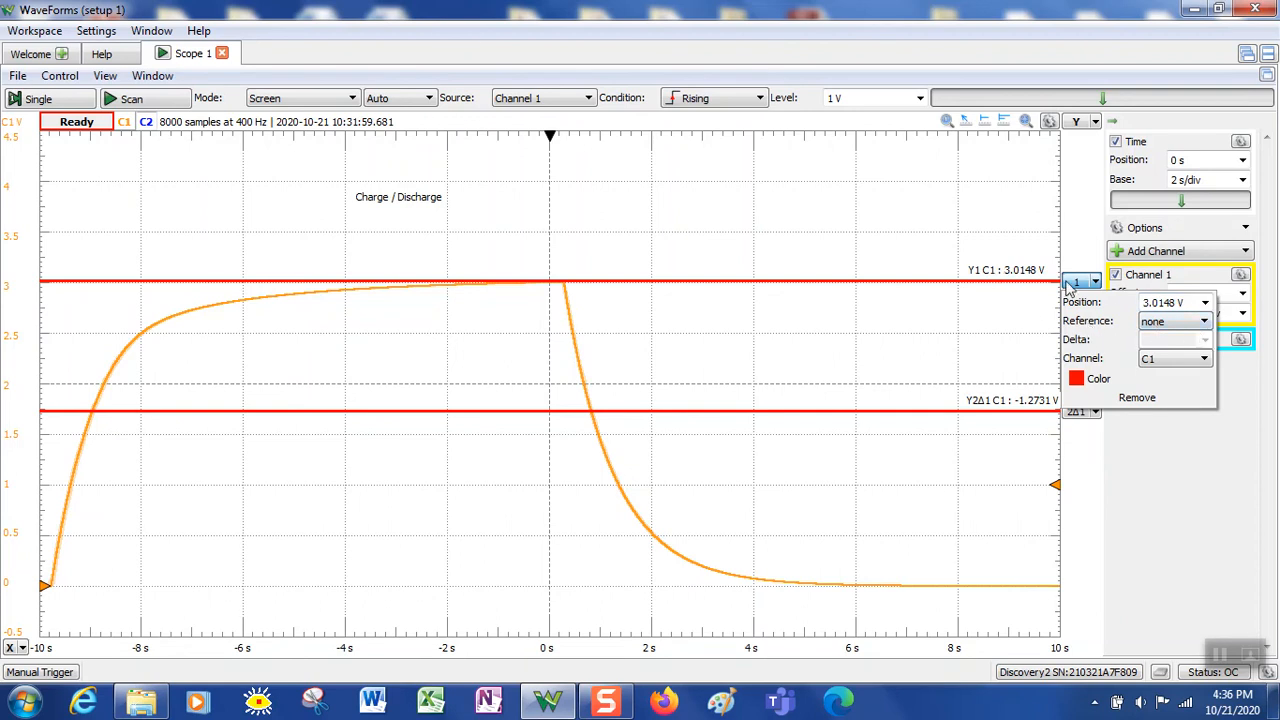
# Leave Y1 with no reference cursor and reposition it on the plateau near 3.02 V
pyautogui.click(1206, 322)
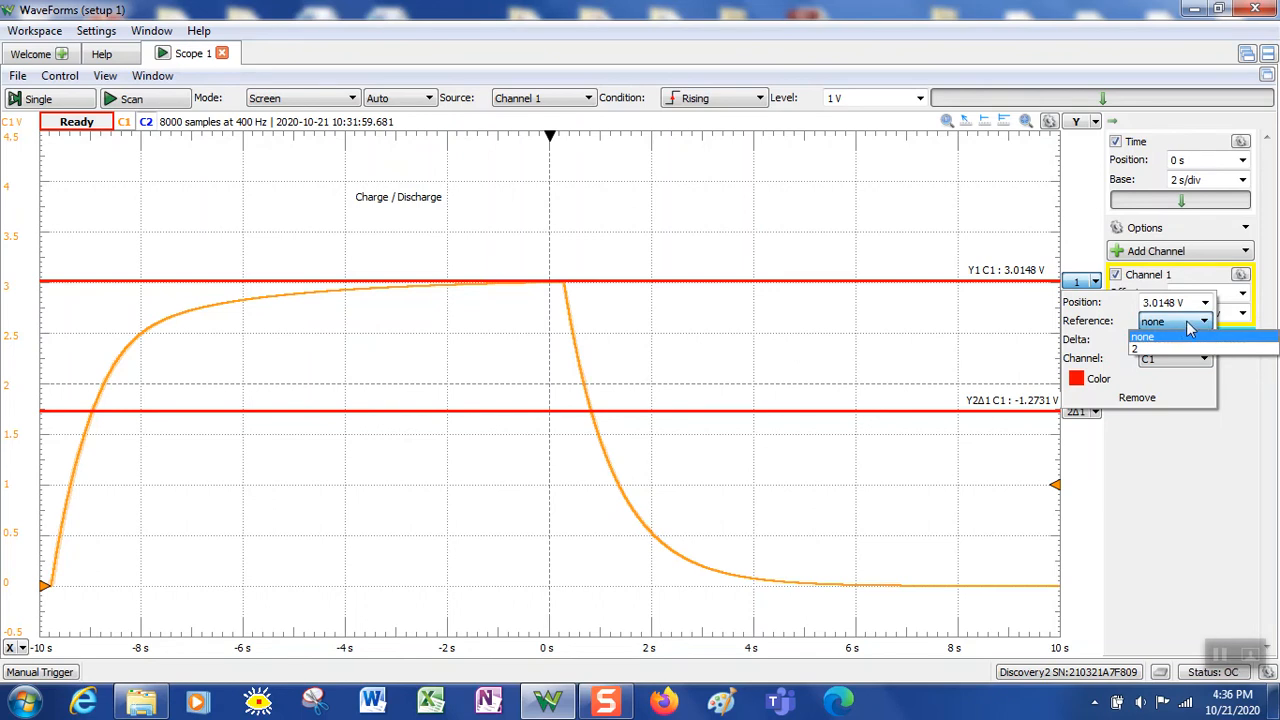
pyautogui.click(1186, 336)
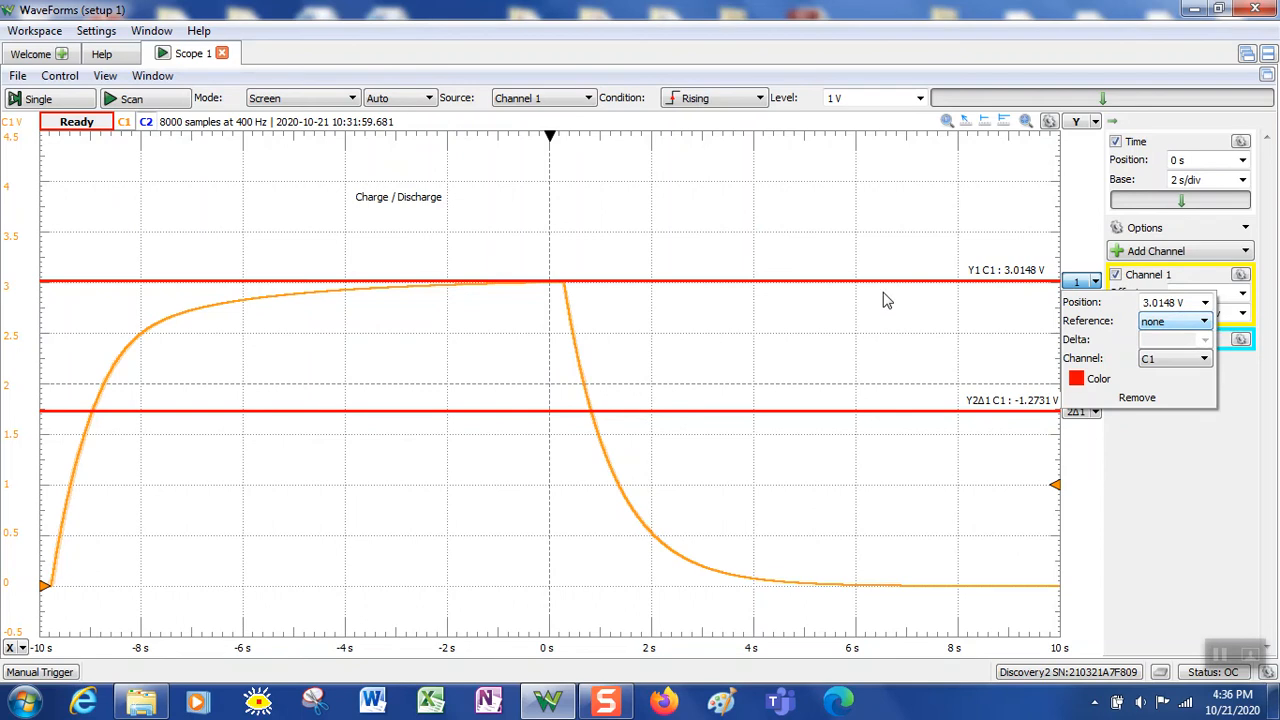
pyautogui.click(708, 285)
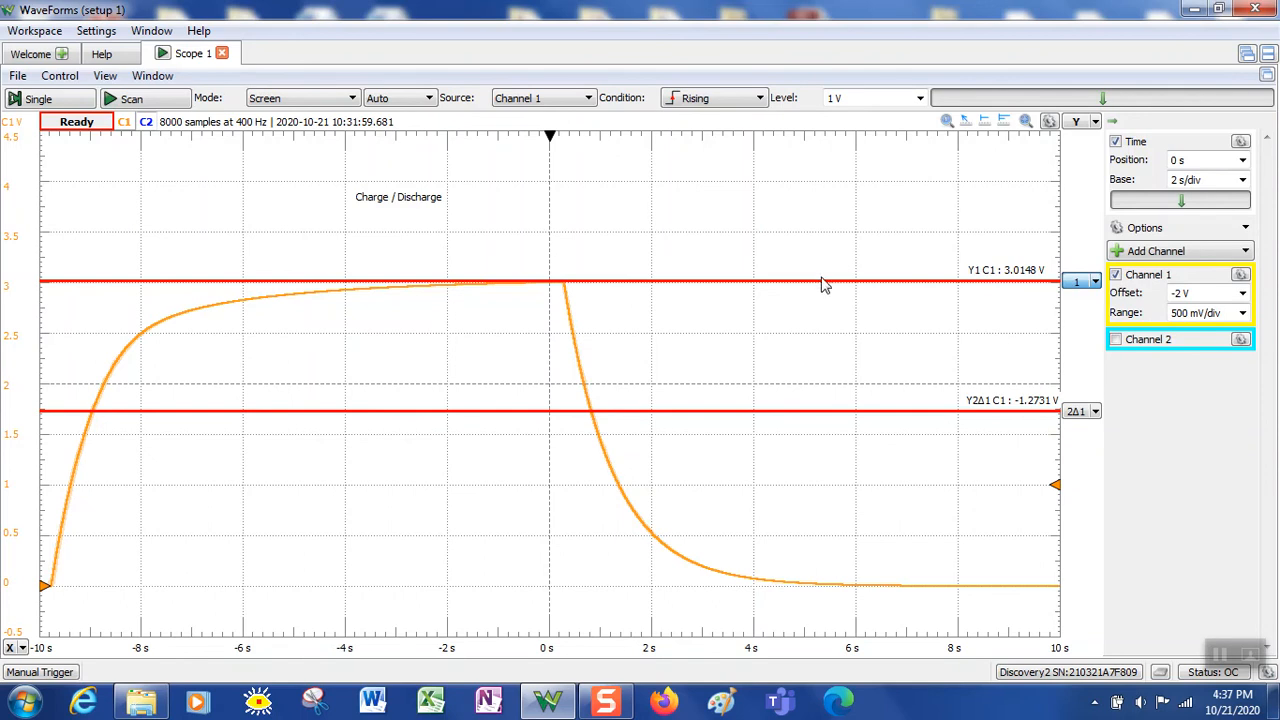
pyautogui.moveTo(823, 287)
pyautogui.mouseDown()
pyautogui.moveTo(837, 366)
pyautogui.moveTo(810, 327)
pyautogui.moveTo(805, 347)
pyautogui.moveTo(803, 290)
pyautogui.mouseUp()
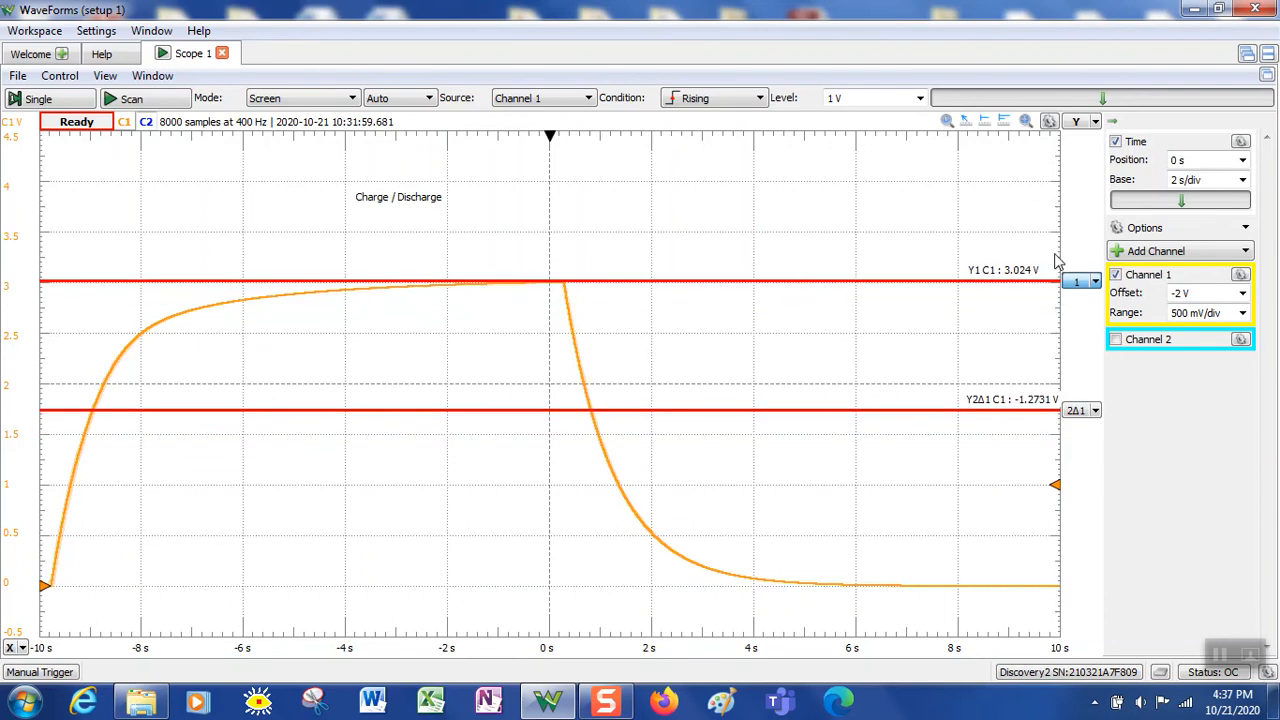
pyautogui.moveTo(1077, 284); pyautogui.dragTo(1074, 282)
# Keep Y2 measuring channel C1, set its Reference to none, and confirm its red colour
pyautogui.click(1095, 412)
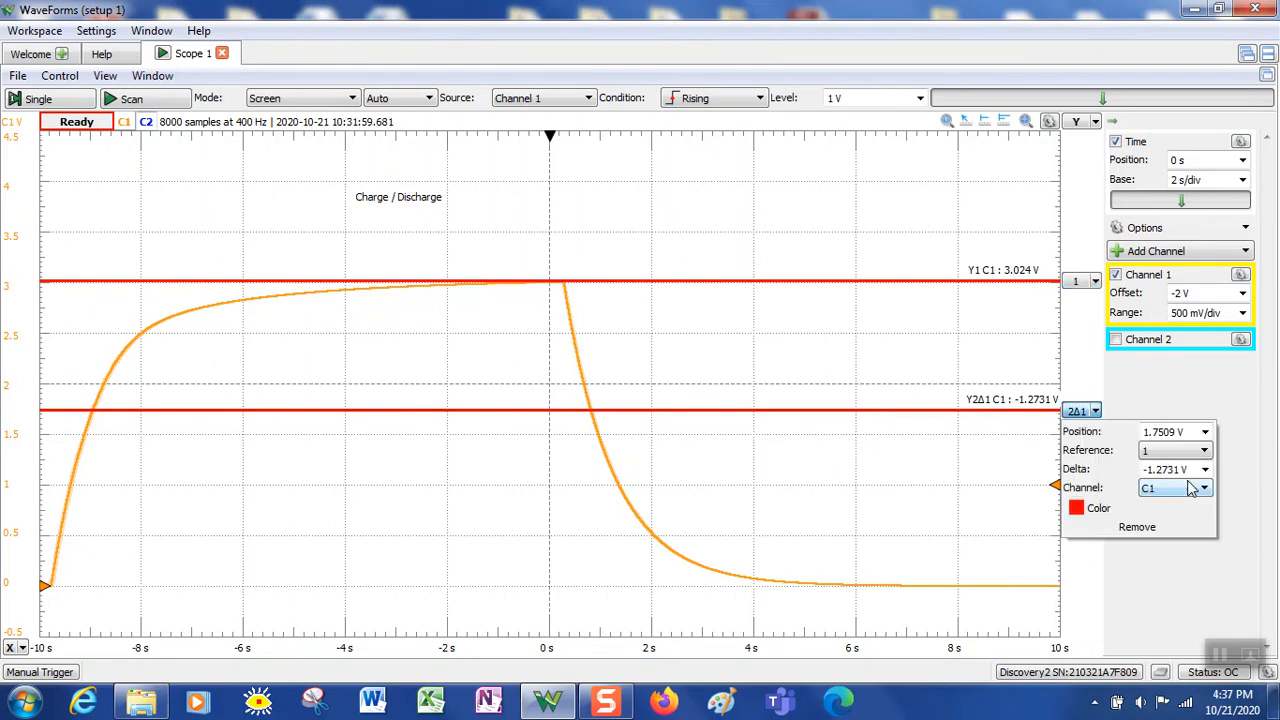
pyautogui.click(1191, 487)
pyautogui.click(1155, 502)
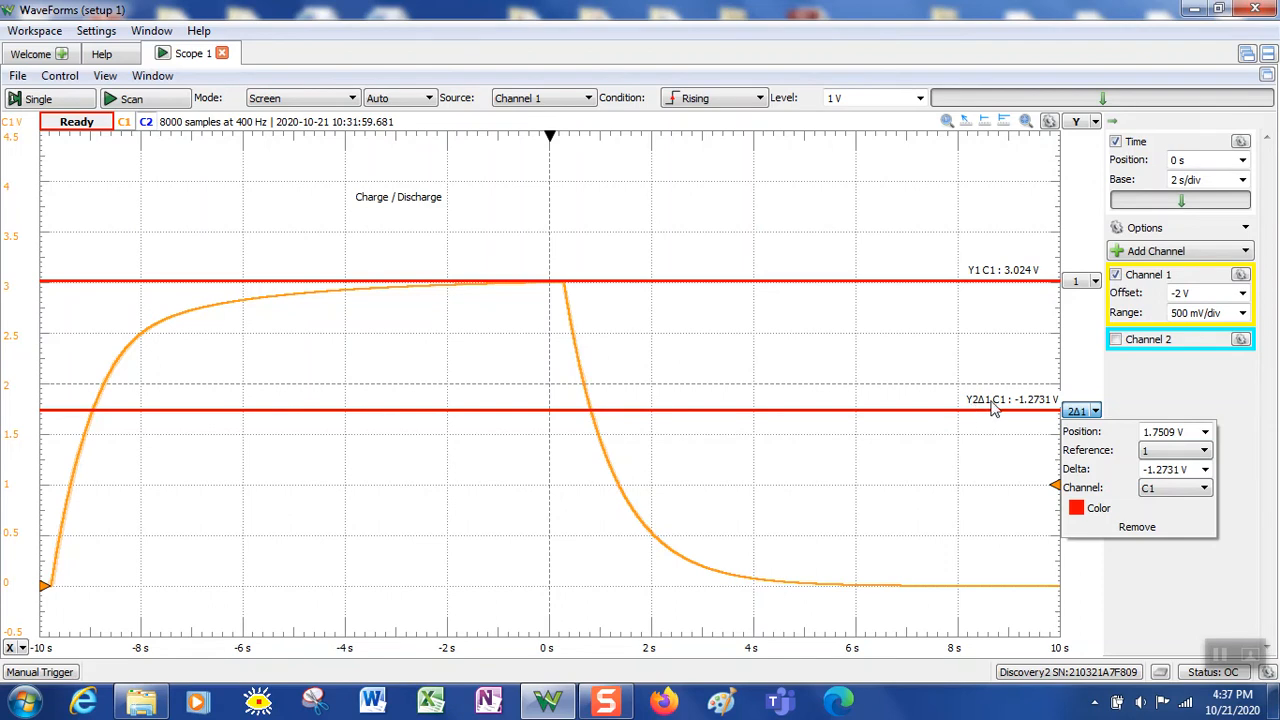
pyautogui.click(1205, 452)
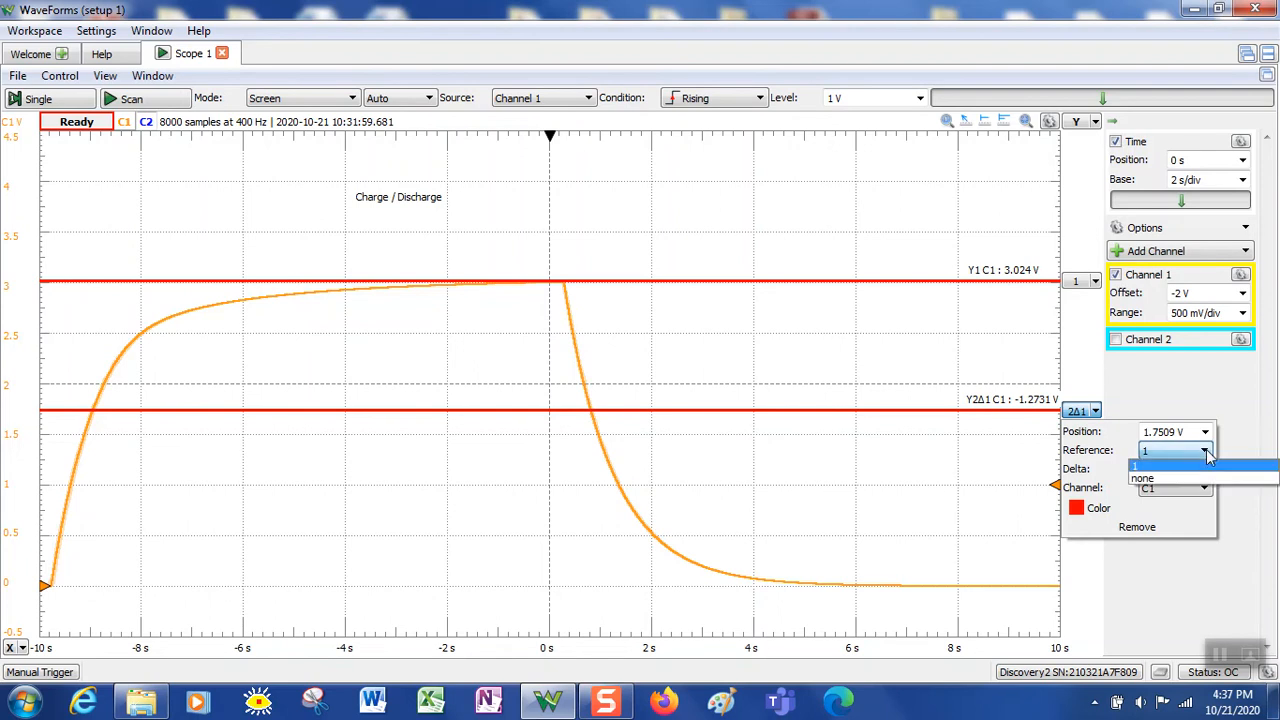
pyautogui.click(1196, 476)
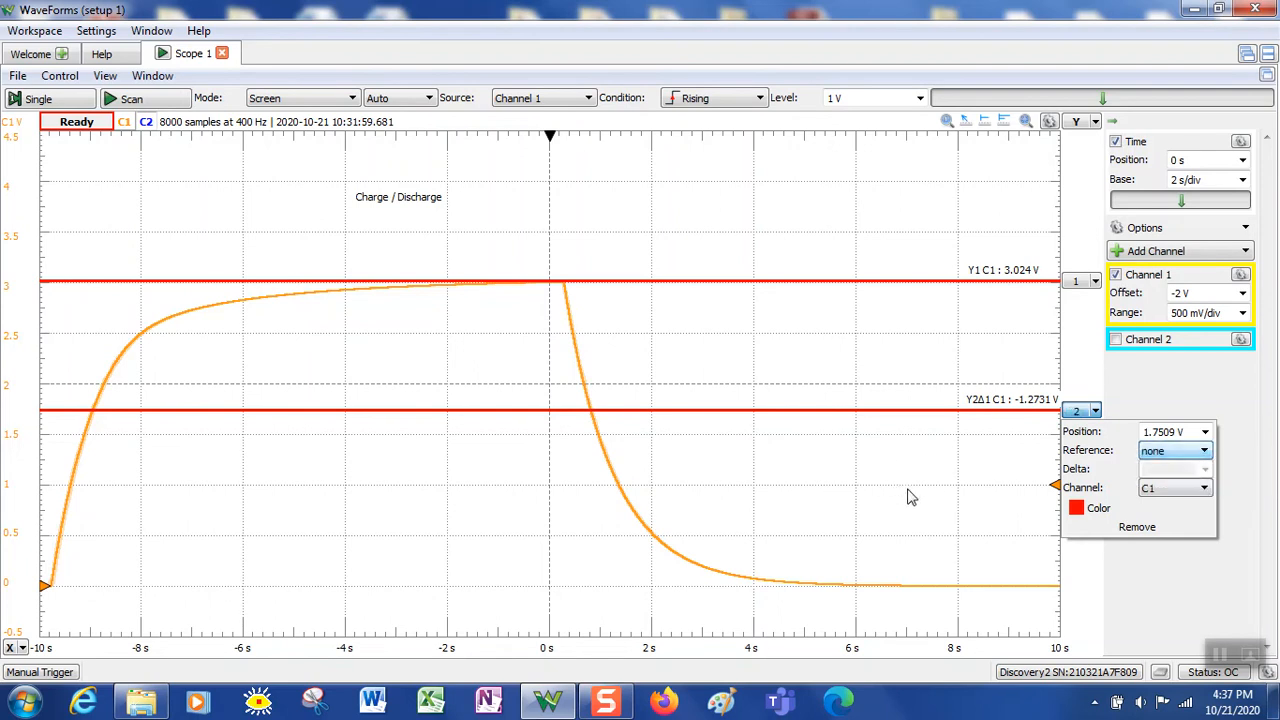
pyautogui.click(1080, 512)
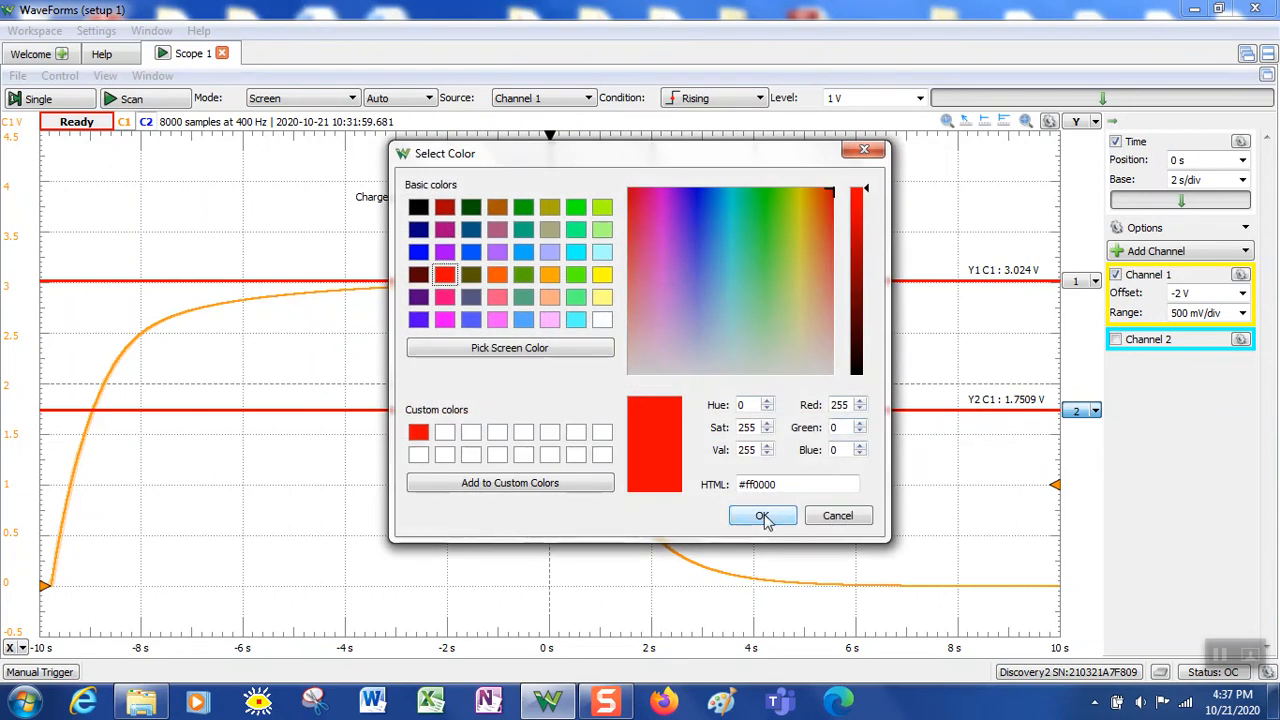
pyautogui.click(762, 513)
# Set the Y2 cursor to exactly 2 V from the preset position list
pyautogui.click(1095, 411)
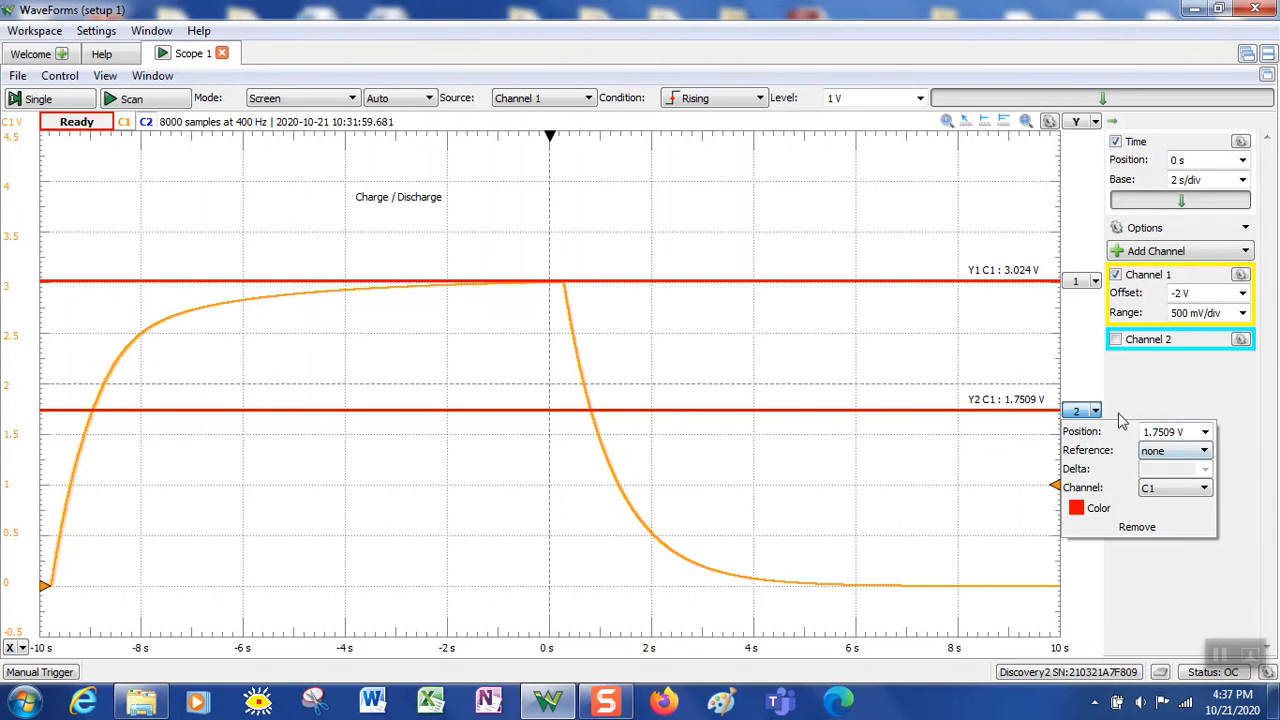
pyautogui.click(1205, 435)
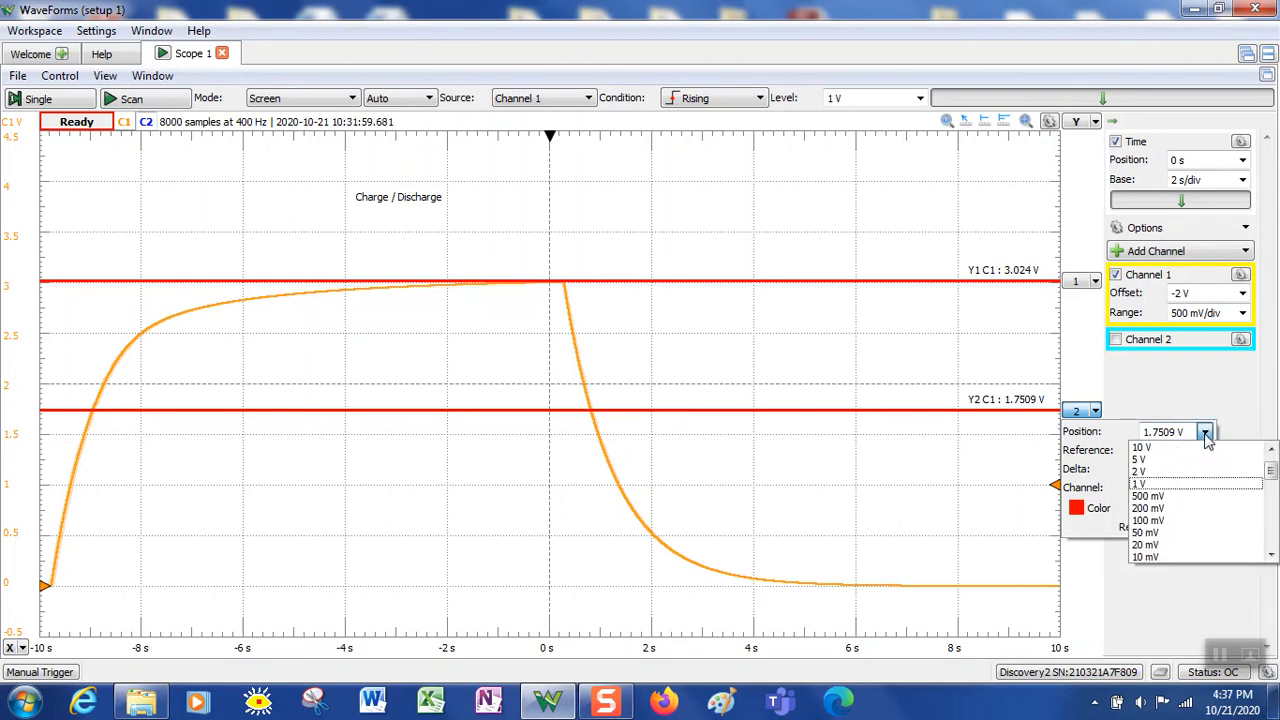
pyautogui.click(1170, 472)
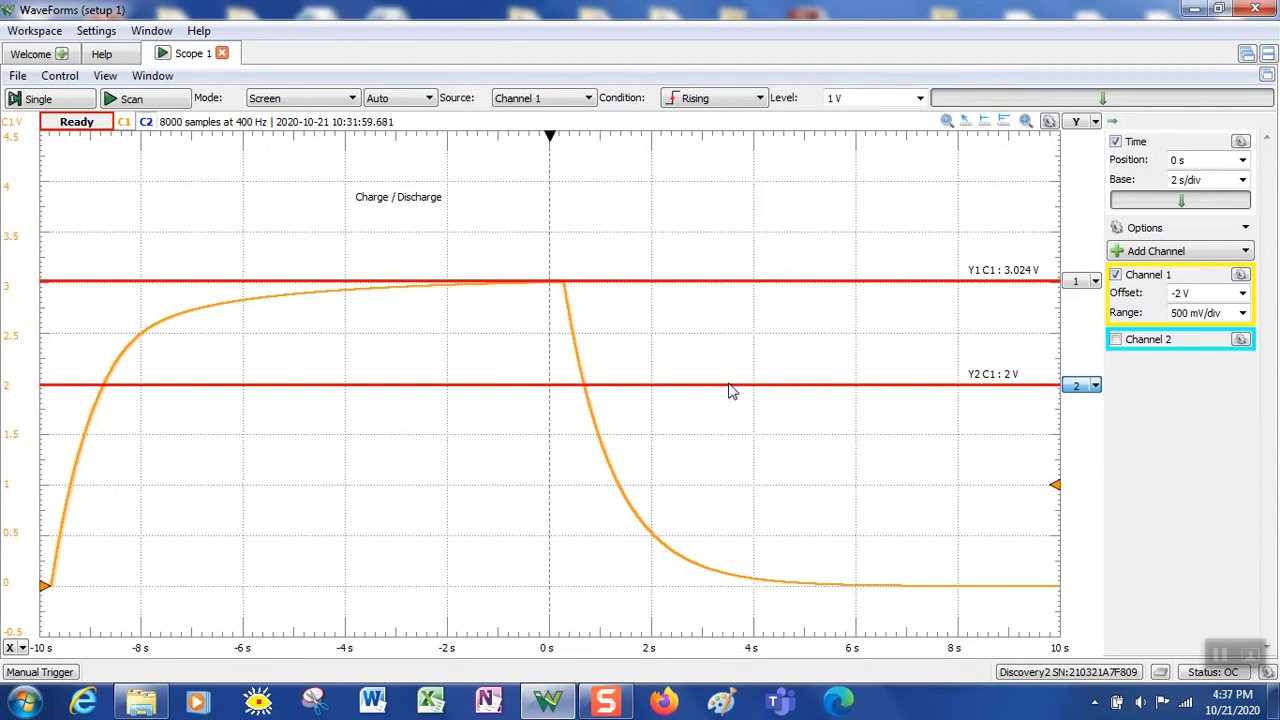
# Drag the voltage cursors so Y1 reads 1.0314 V and Y2 reads 2.286 V
pyautogui.moveTo(730, 392); pyautogui.dragTo(726, 230)
pyautogui.moveTo(730, 290); pyautogui.dragTo(773, 493)
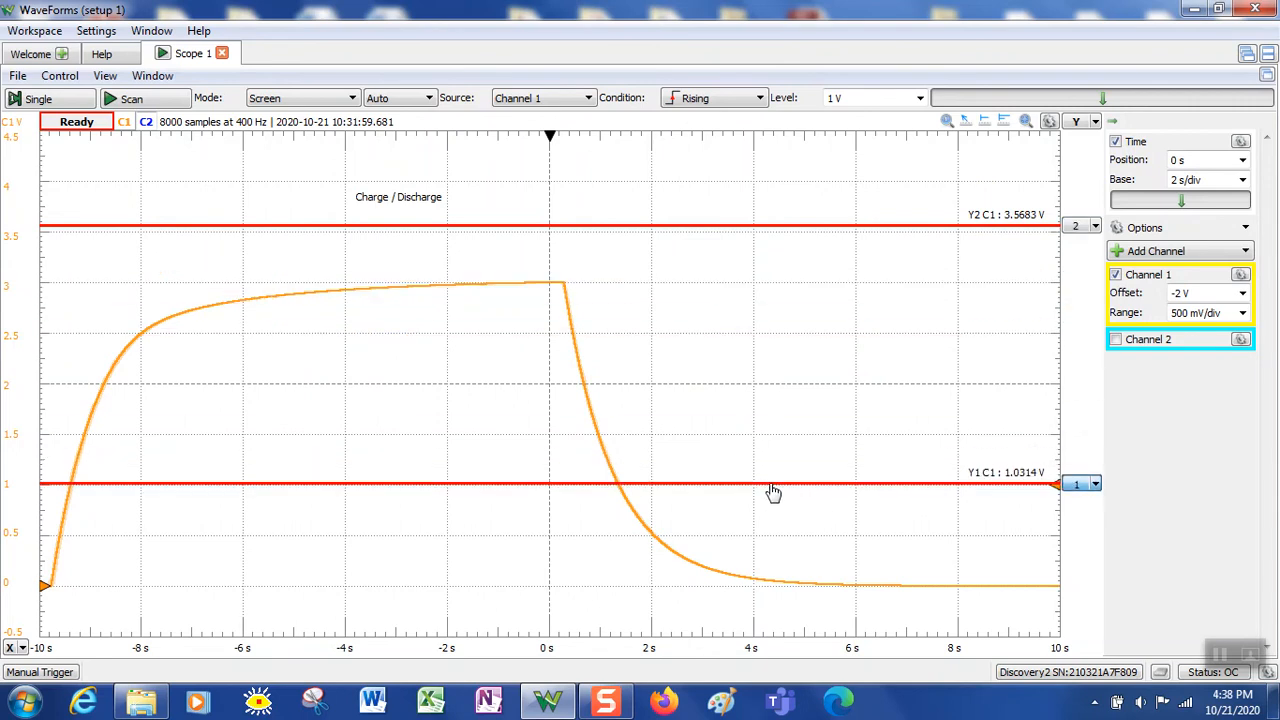
pyautogui.moveTo(763, 234); pyautogui.dragTo(771, 364)
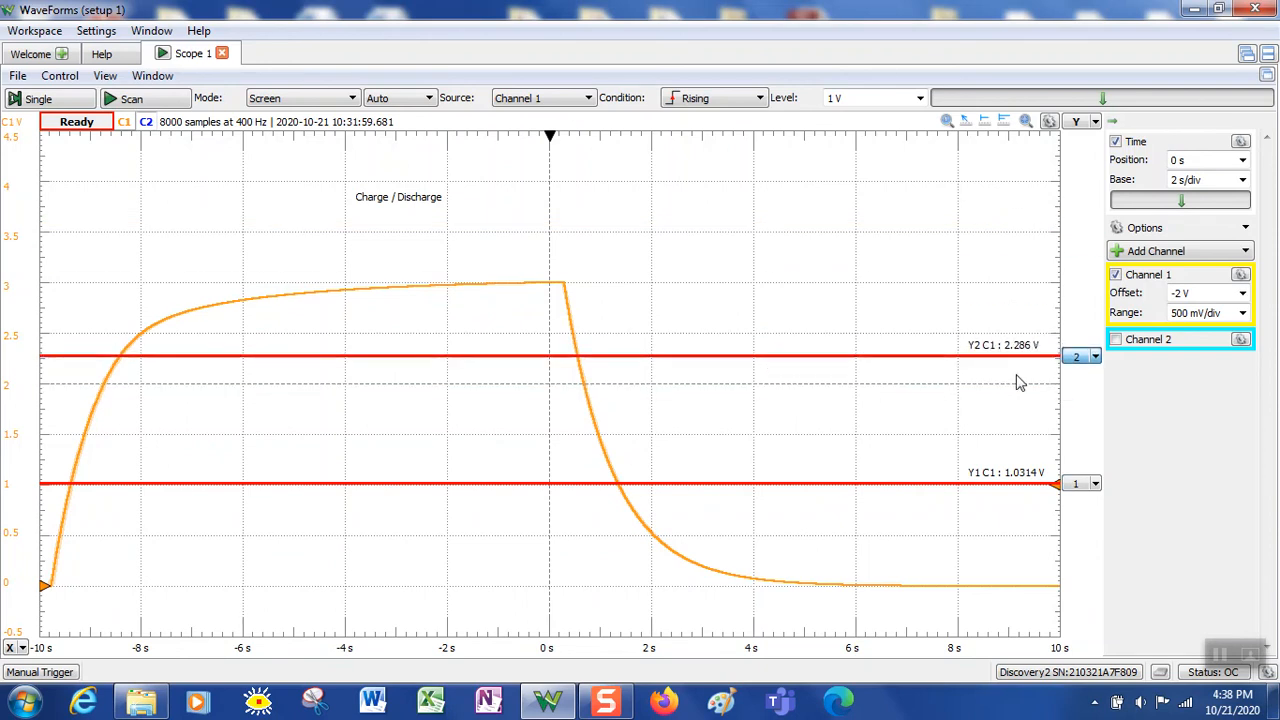
# Reference Y2 to Y1 with a 1 V delta, fine-tuned to 996.31 mV above Y1
pyautogui.click(1095, 358)
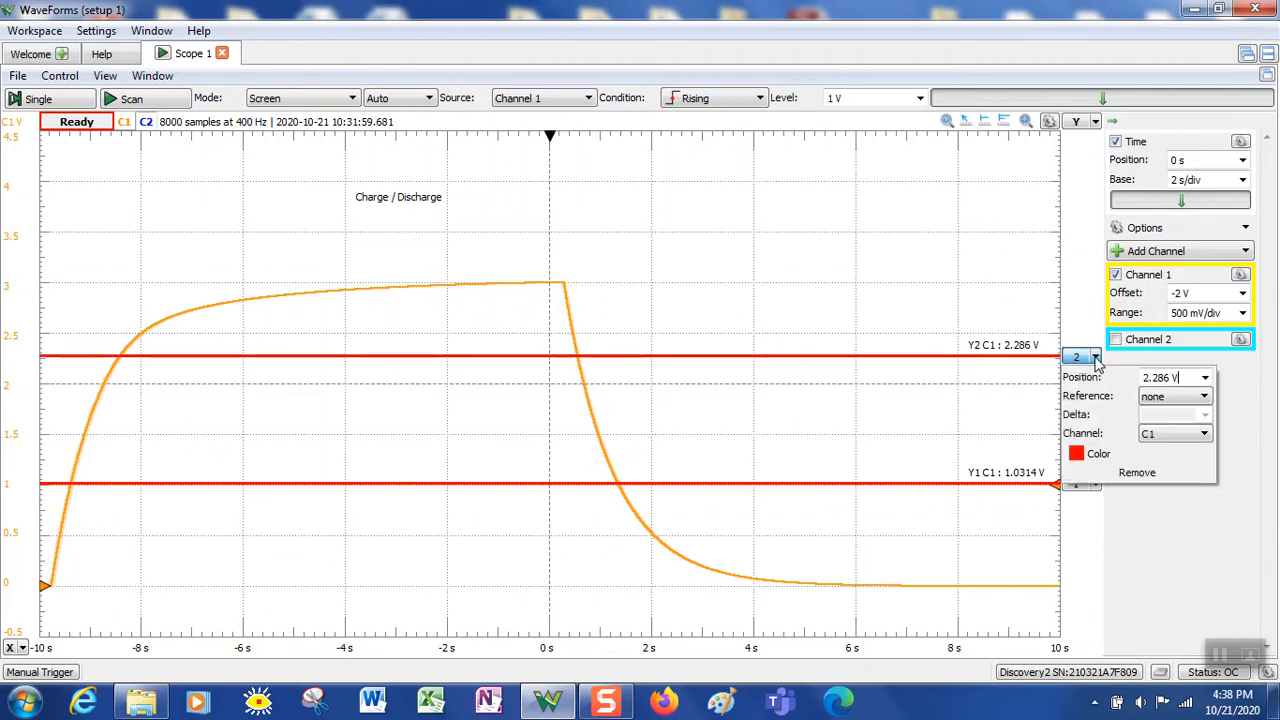
pyautogui.click(1206, 398)
pyautogui.click(1160, 412)
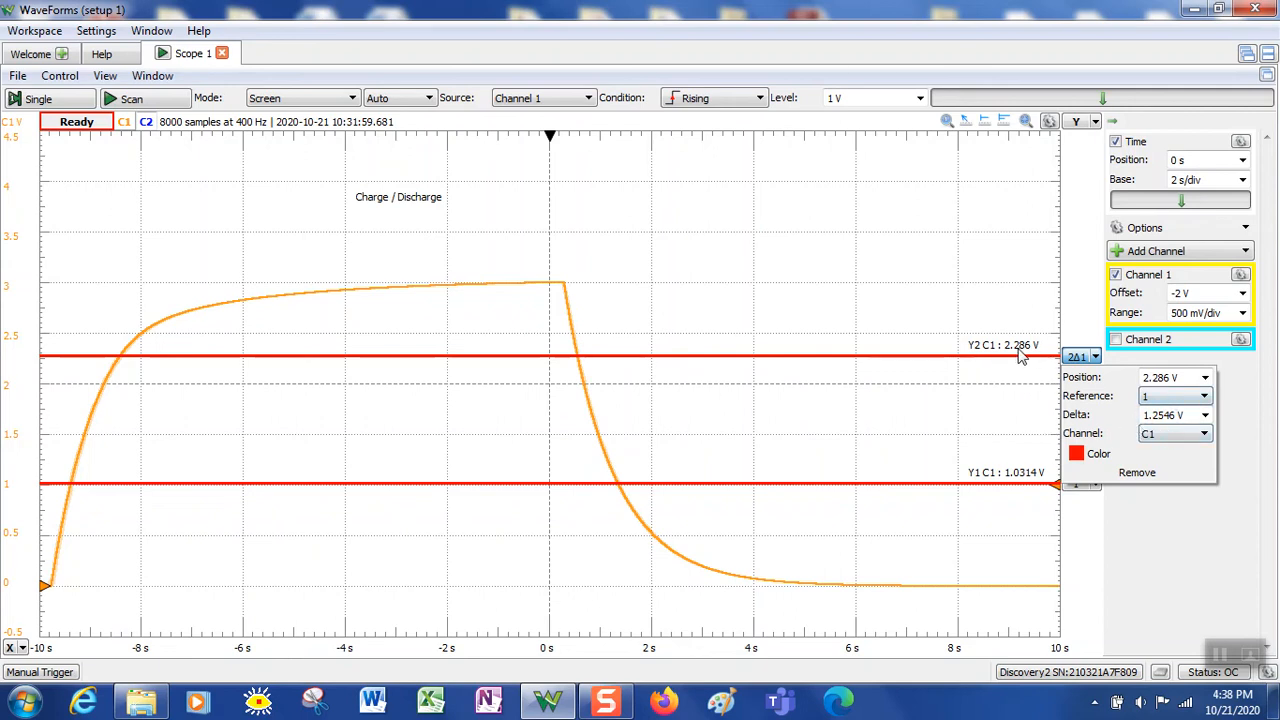
pyautogui.click(1206, 421)
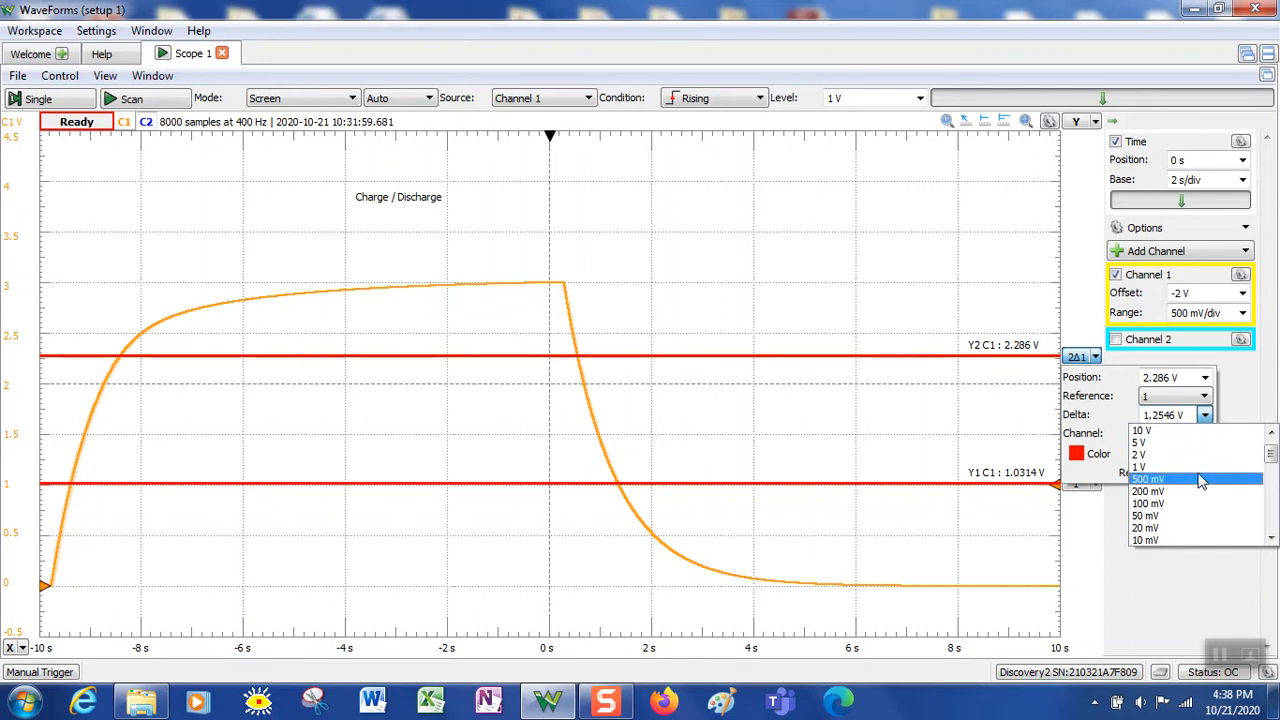
pyautogui.click(1192, 467)
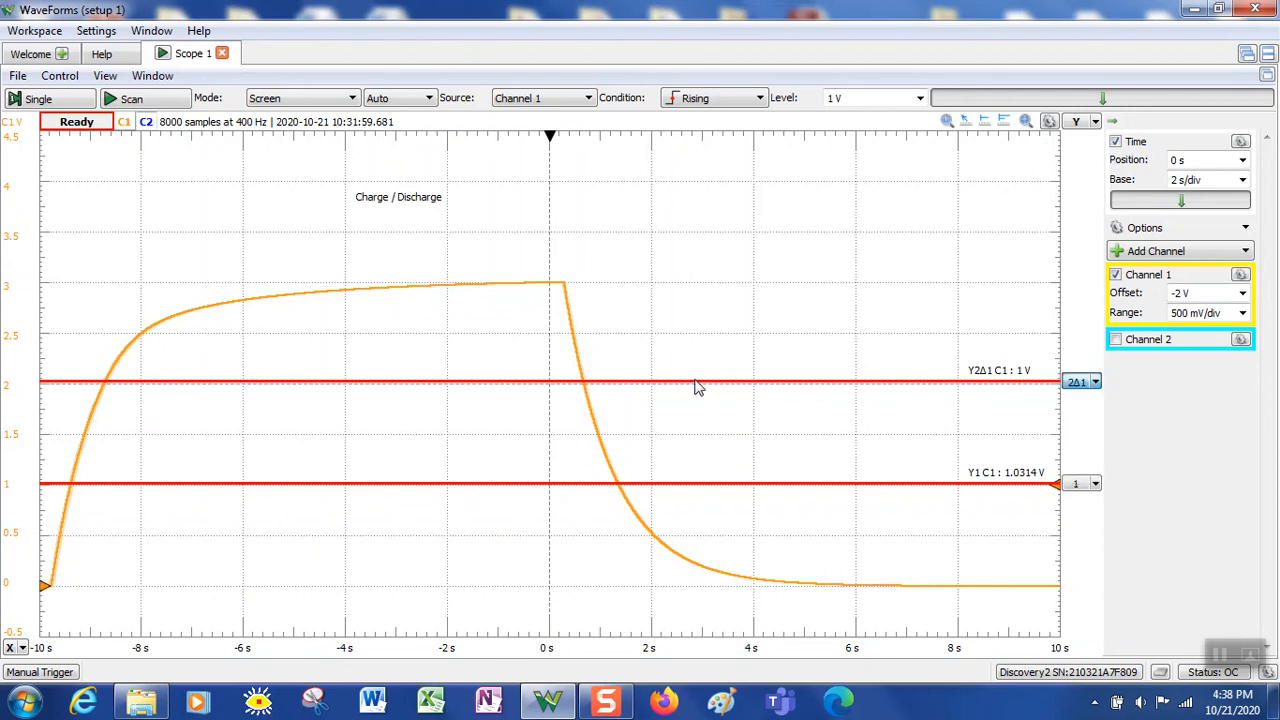
pyautogui.moveTo(698, 387)
pyautogui.mouseDown()
pyautogui.moveTo(702, 367)
pyautogui.moveTo(702, 384)
pyautogui.mouseUp()
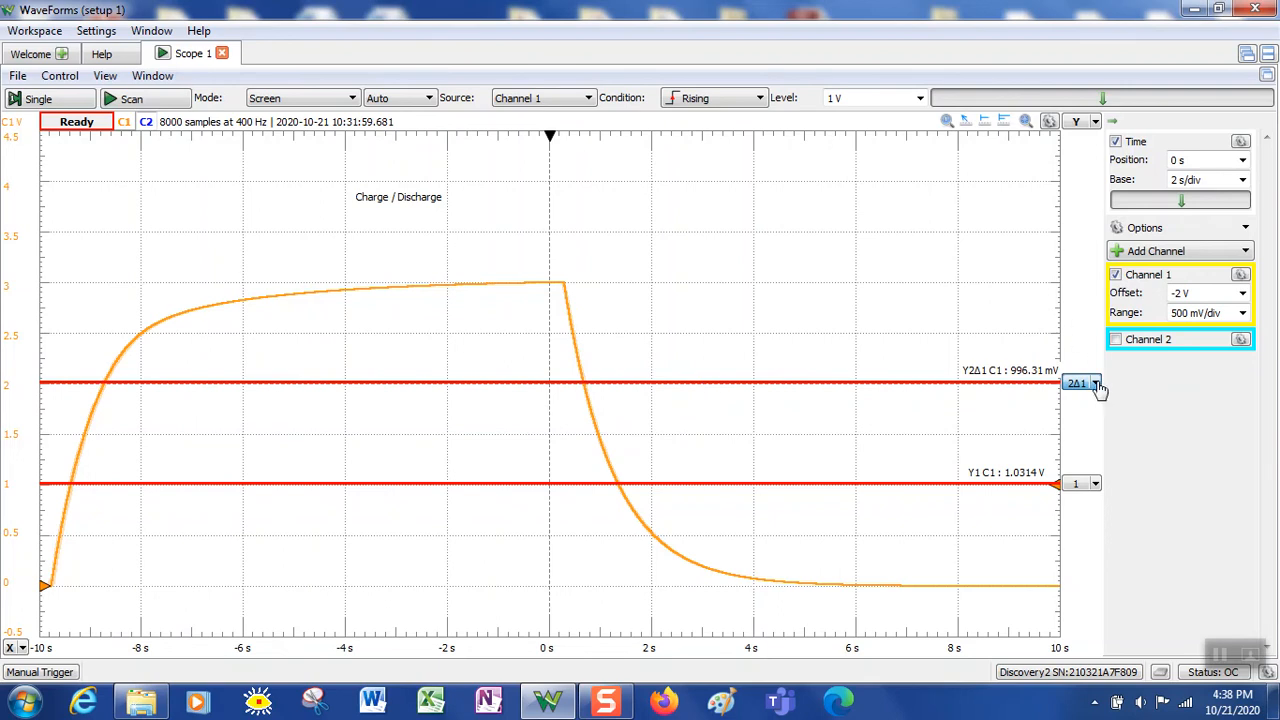
# Add time cursor X1 at -8 s and X2 referenced to it, then check X2's settings
pyautogui.click(10, 650)
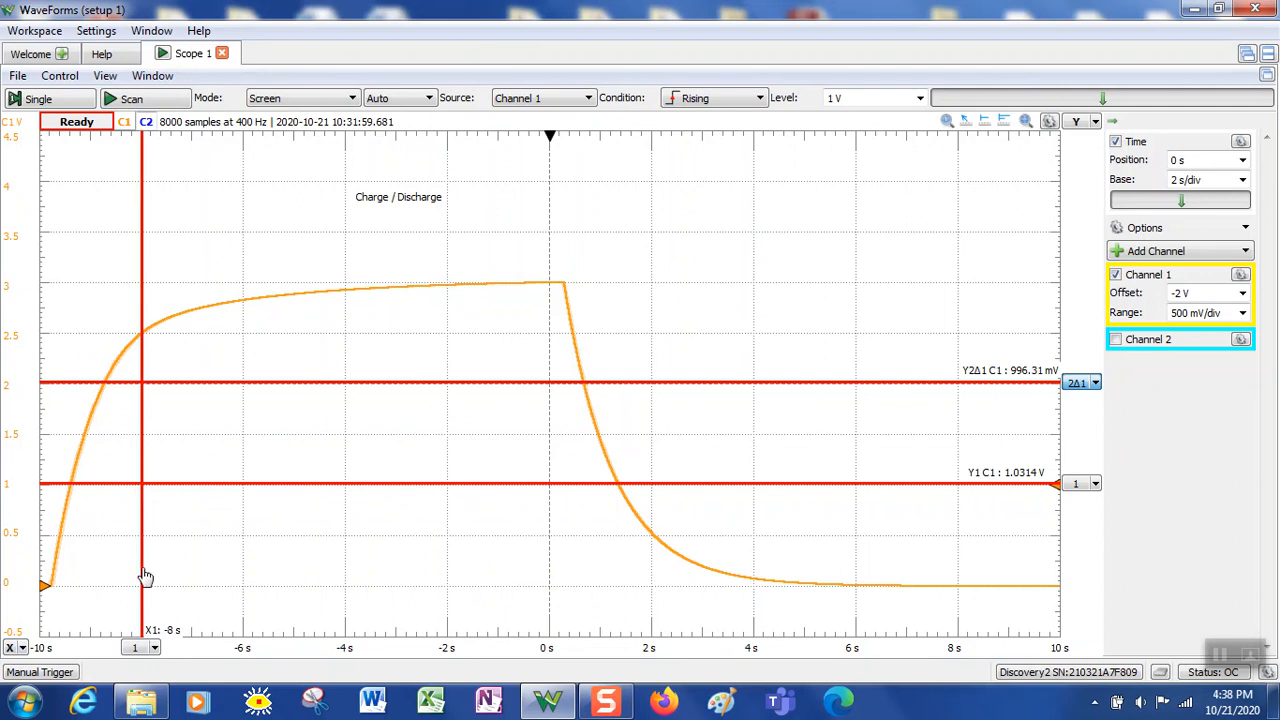
pyautogui.click(12, 649)
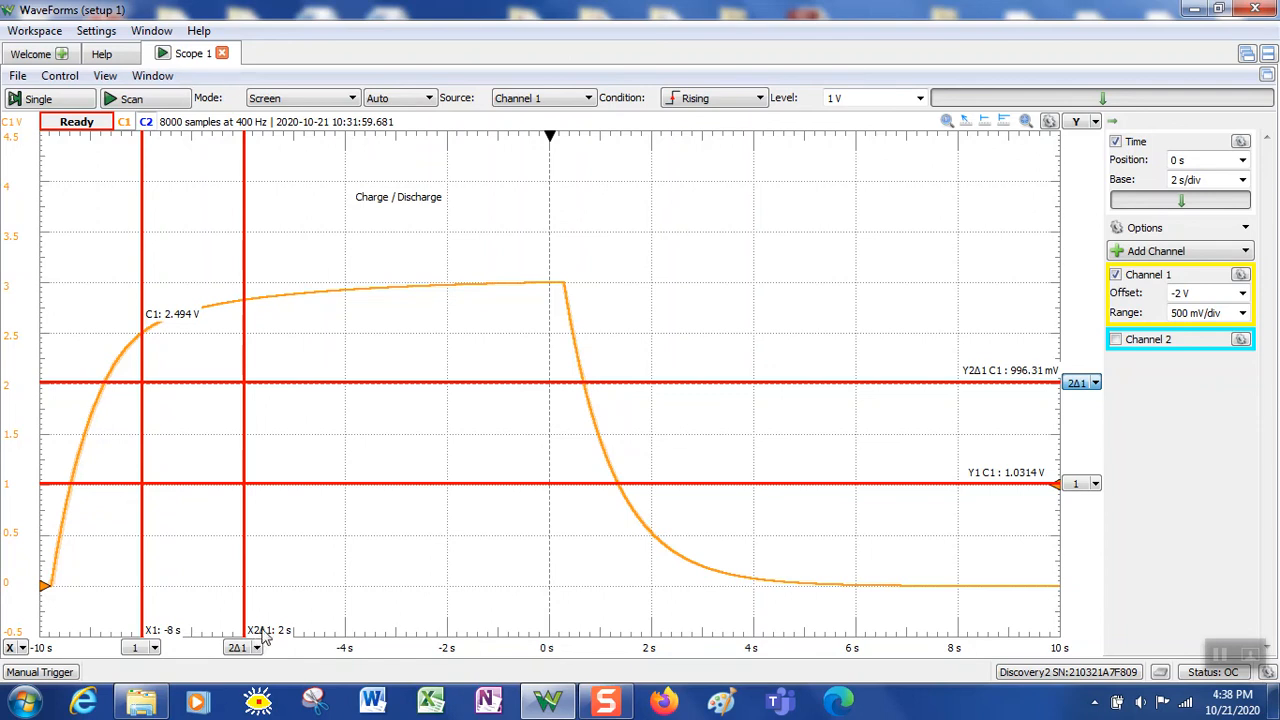
pyautogui.moveTo(259, 648)
pyautogui.click(257, 649)
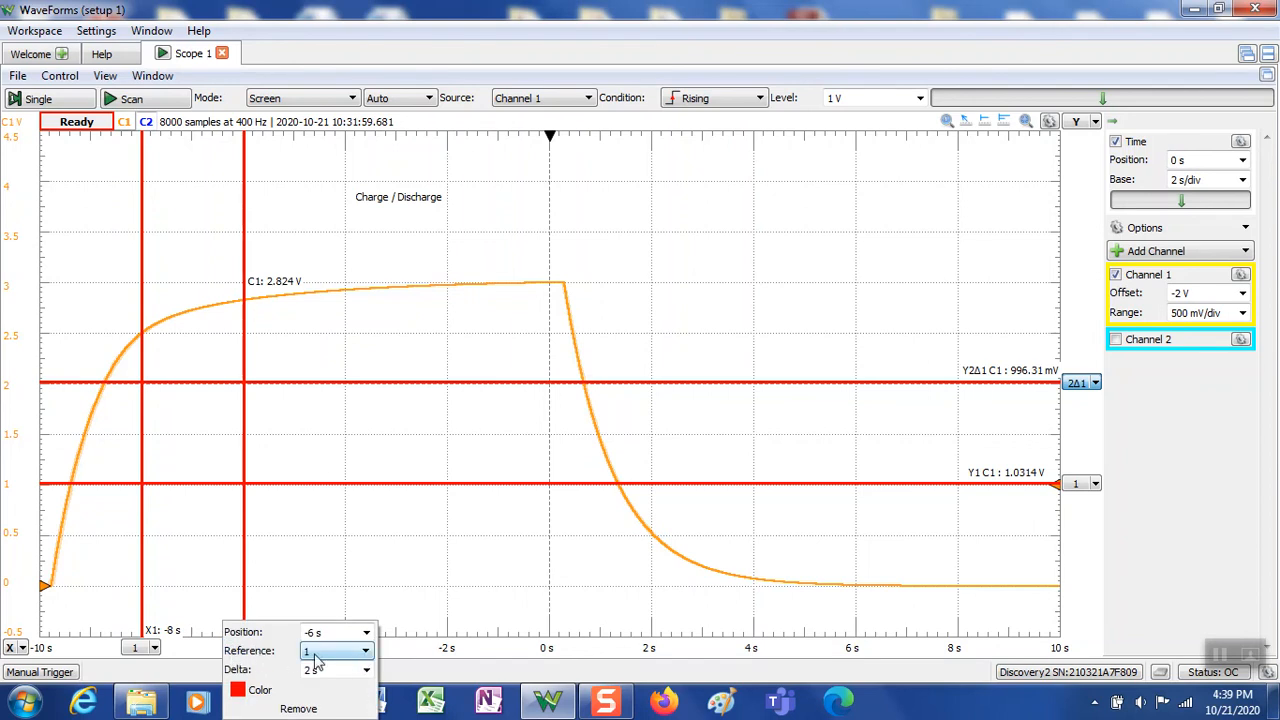
pyautogui.click(389, 556)
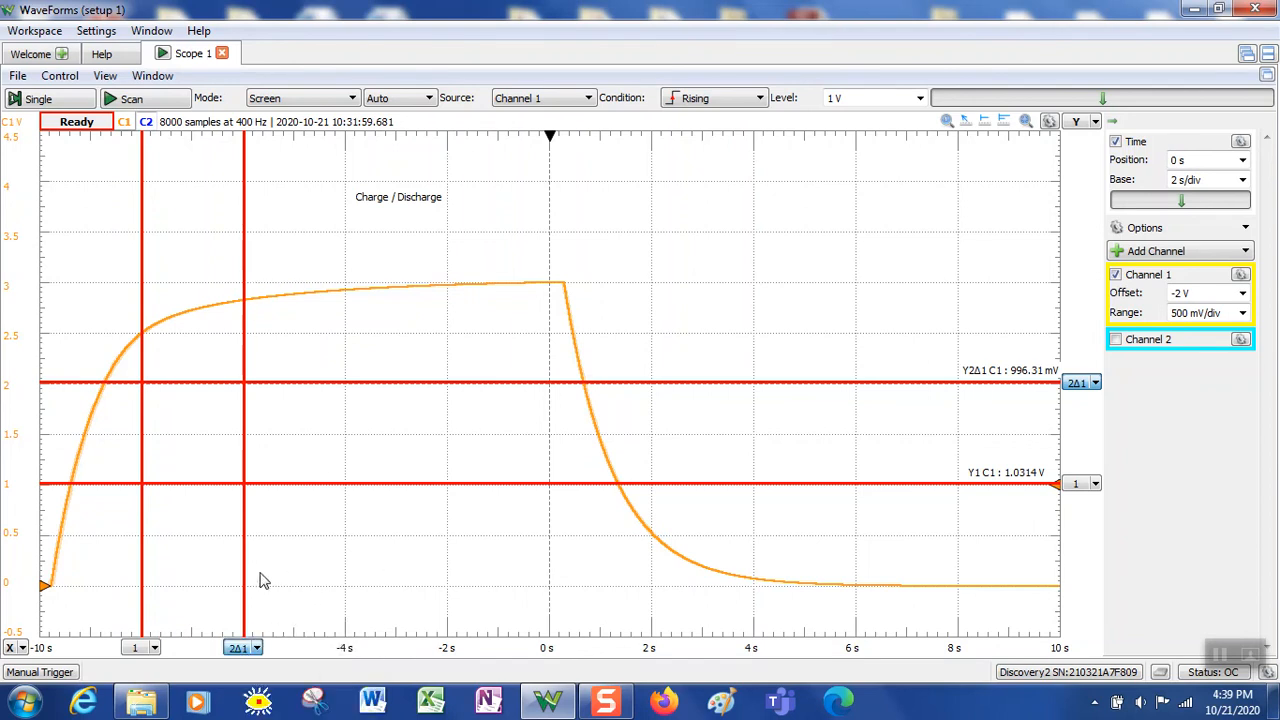
pyautogui.moveTo(134, 624)
pyautogui.moveTo(246, 567)
# Slide X2 along the charge curve, ending 1.7282 s after X1 where the curve reads 2.494 V
pyautogui.moveTo(249, 572); pyautogui.dragTo(448, 569)
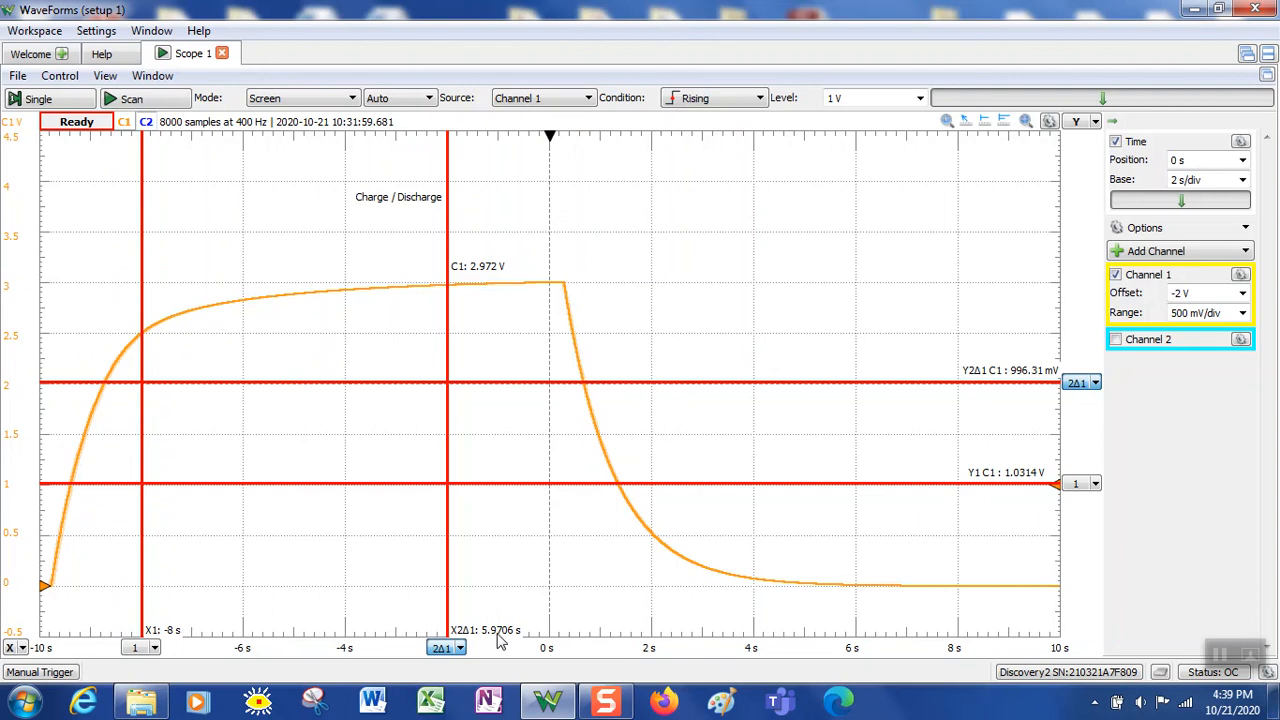
pyautogui.moveTo(448, 602); pyautogui.dragTo(550, 606)
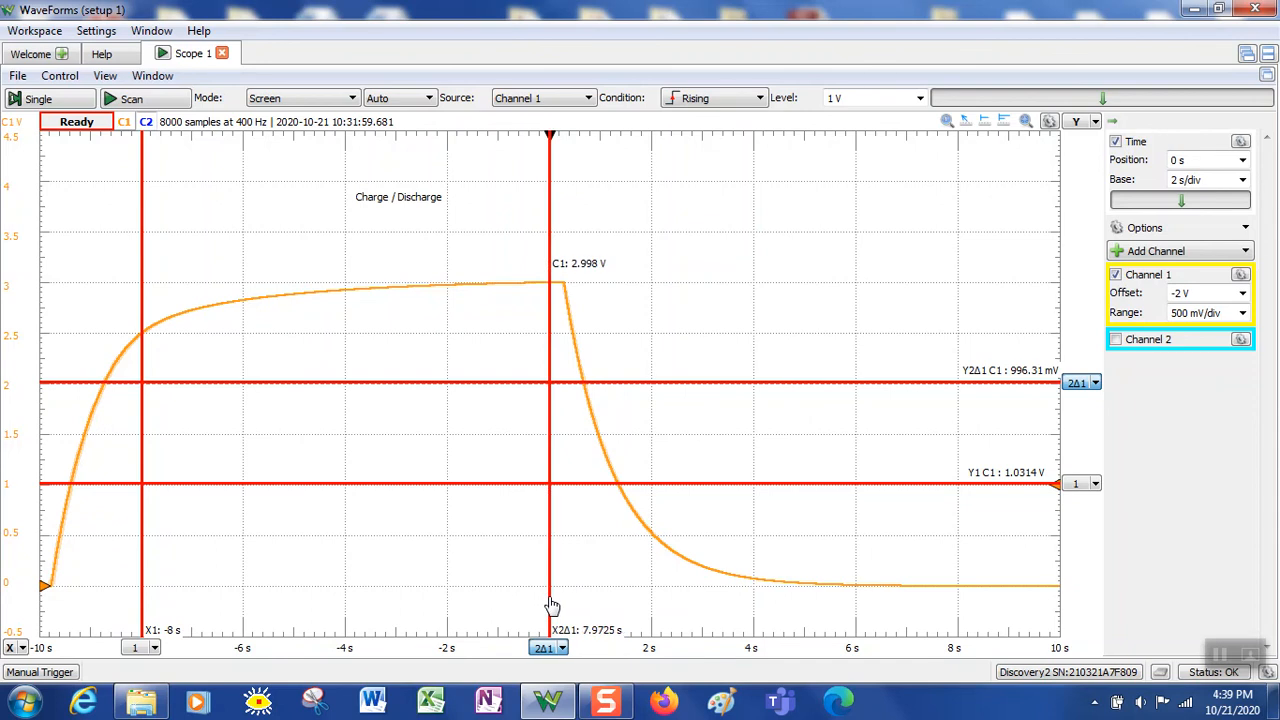
pyautogui.moveTo(550, 606); pyautogui.dragTo(553, 607)
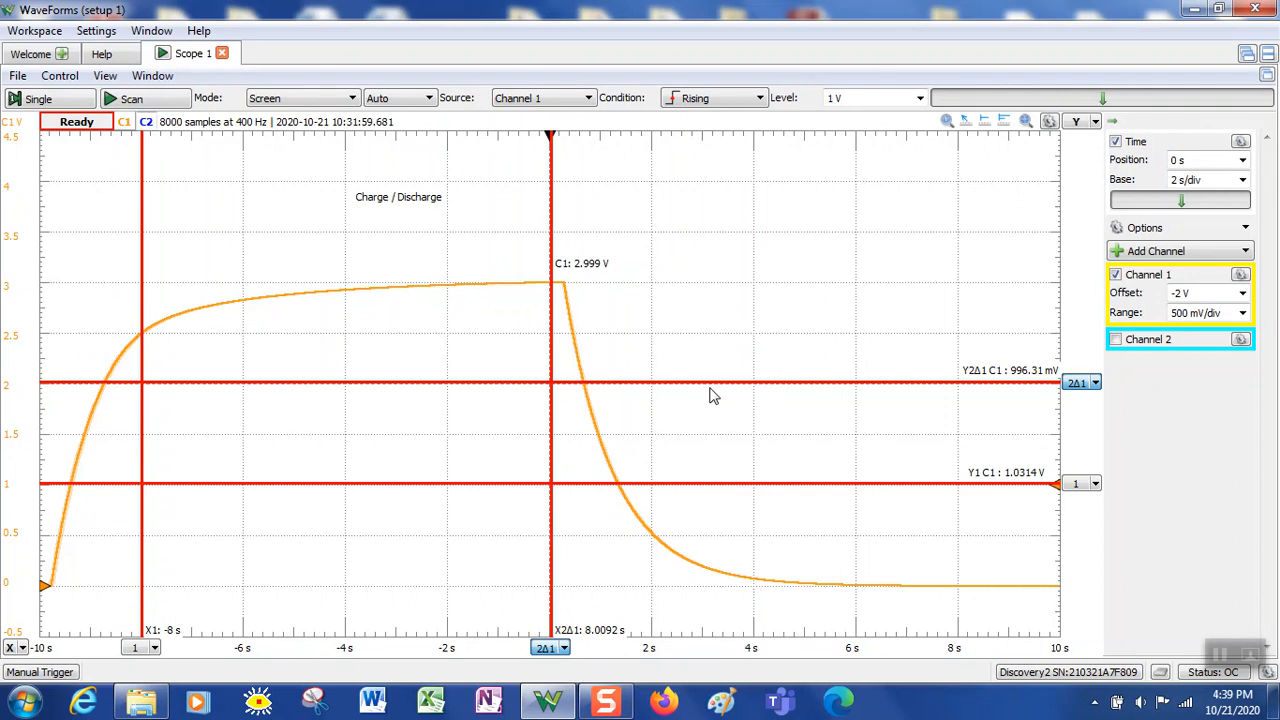
pyautogui.moveTo(552, 461); pyautogui.dragTo(229, 474)
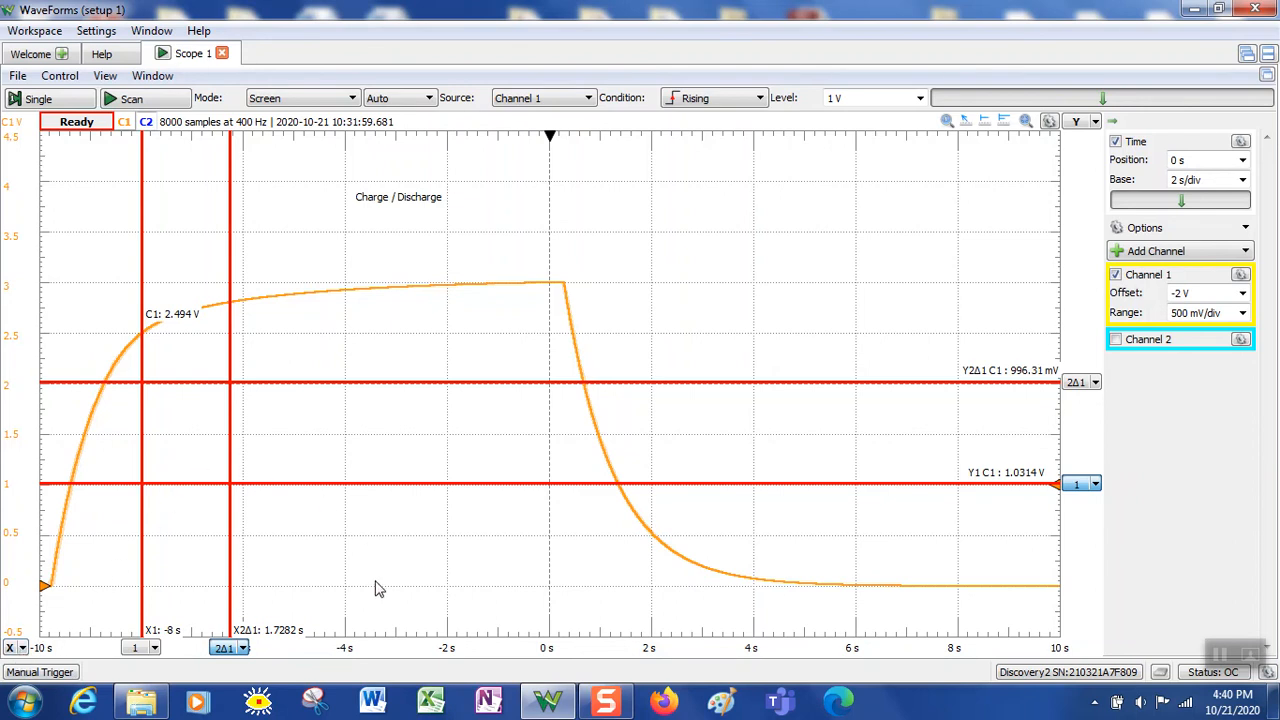
# Move X1 earlier, set X2 6.5748 s after it, add X3, and raise Y3 near 0 V
pyautogui.moveTo(143, 450); pyautogui.dragTo(110, 477)
pyautogui.moveTo(192, 452); pyautogui.dragTo(387, 453)
pyautogui.click(10, 648)
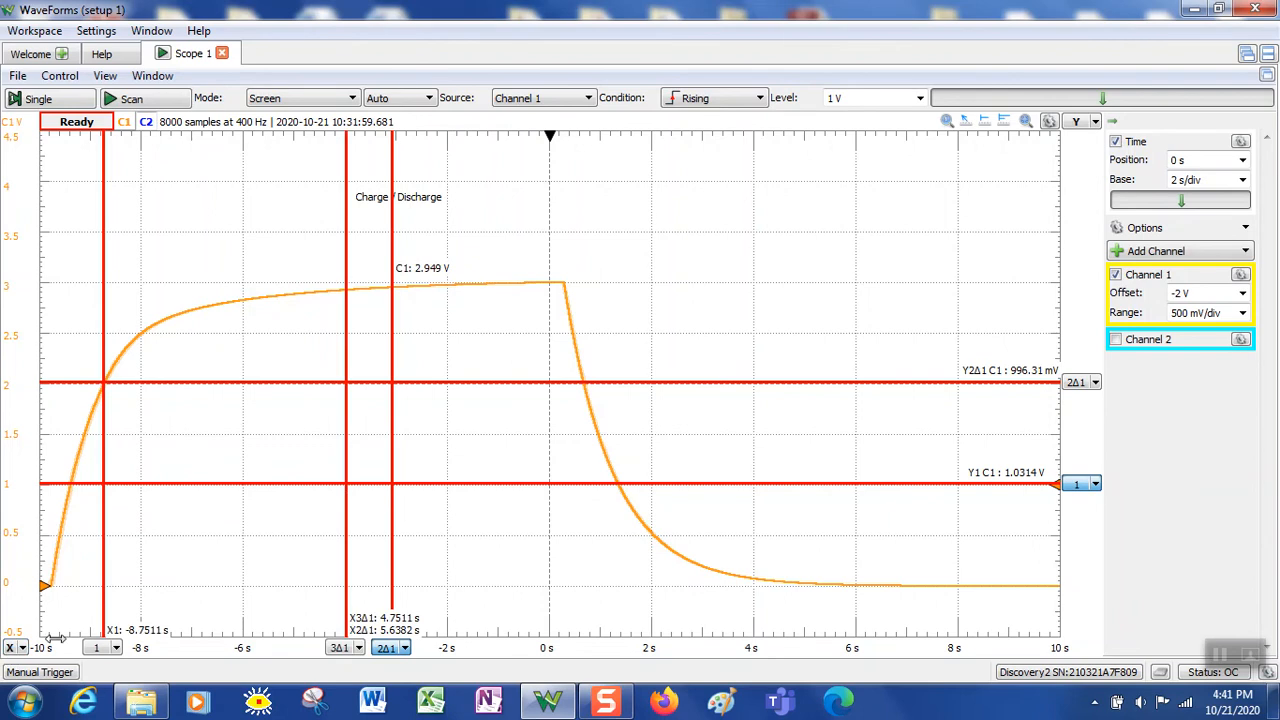
pyautogui.moveTo(394, 429); pyautogui.dragTo(439, 430)
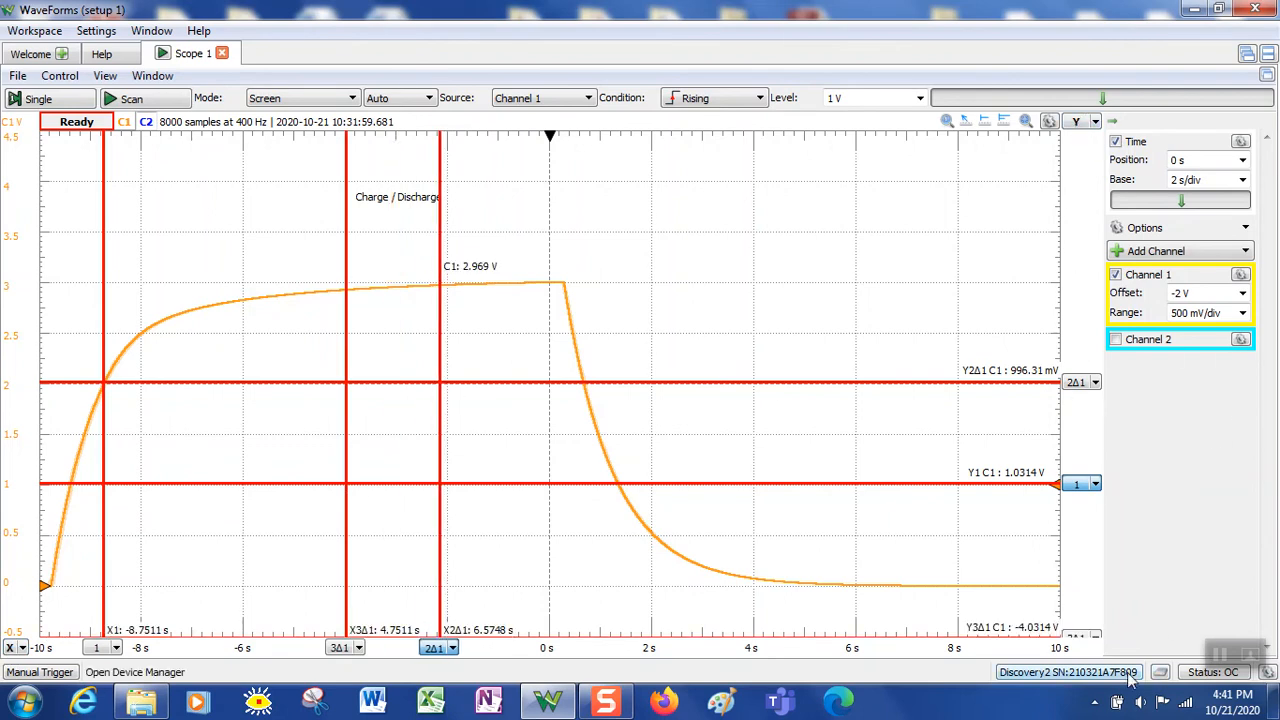
pyautogui.moveTo(1078, 640); pyautogui.dragTo(1070, 568)
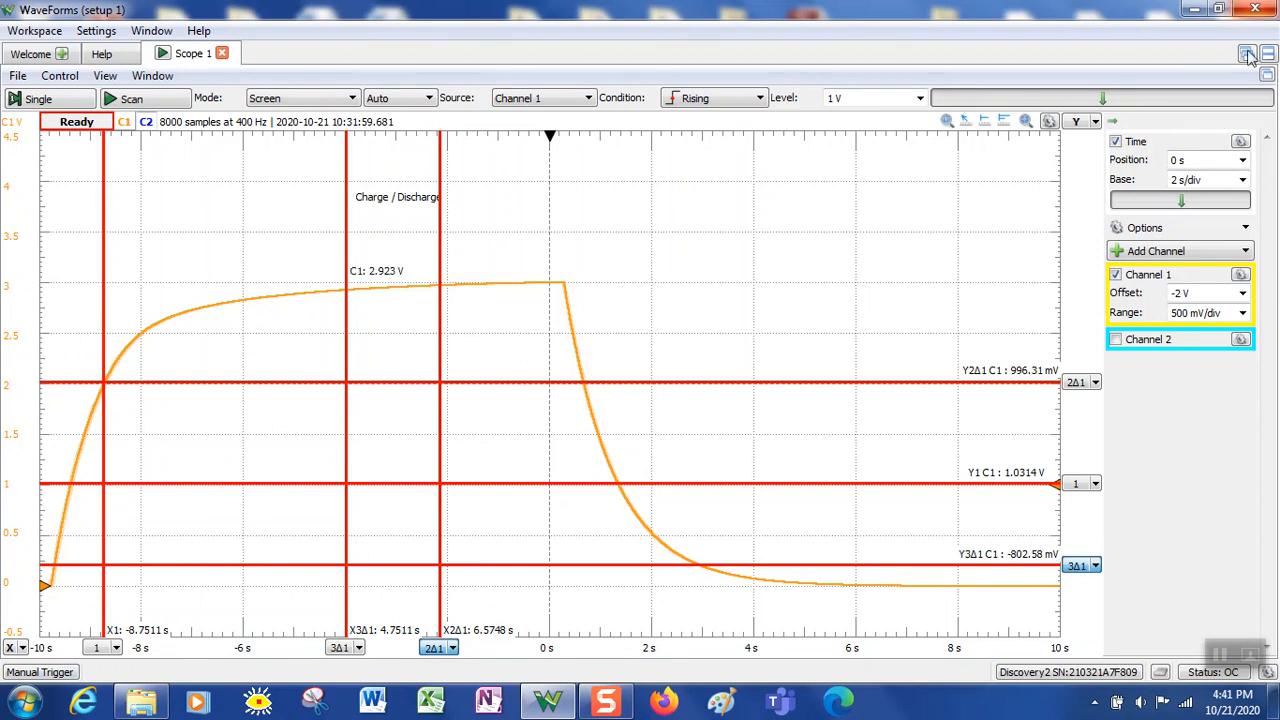
# Remove all voltage cursors from the plot
pyautogui.click(1097, 122)
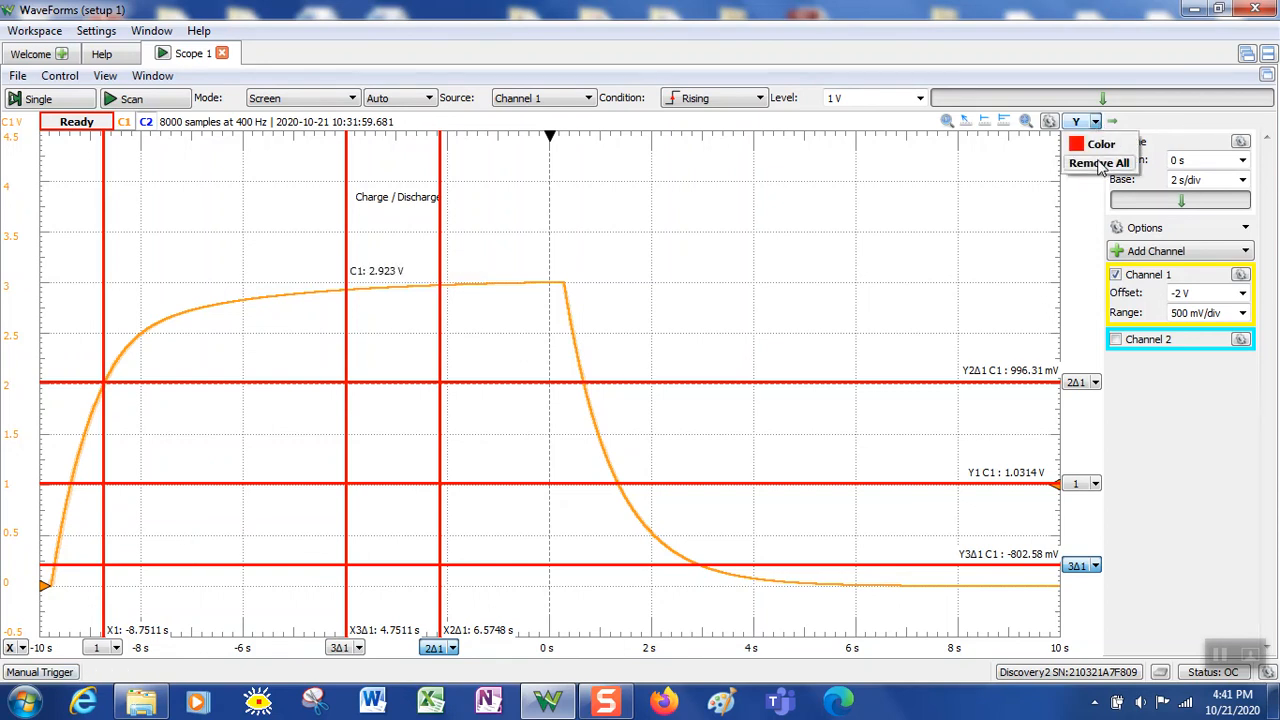
pyautogui.click(1098, 163)
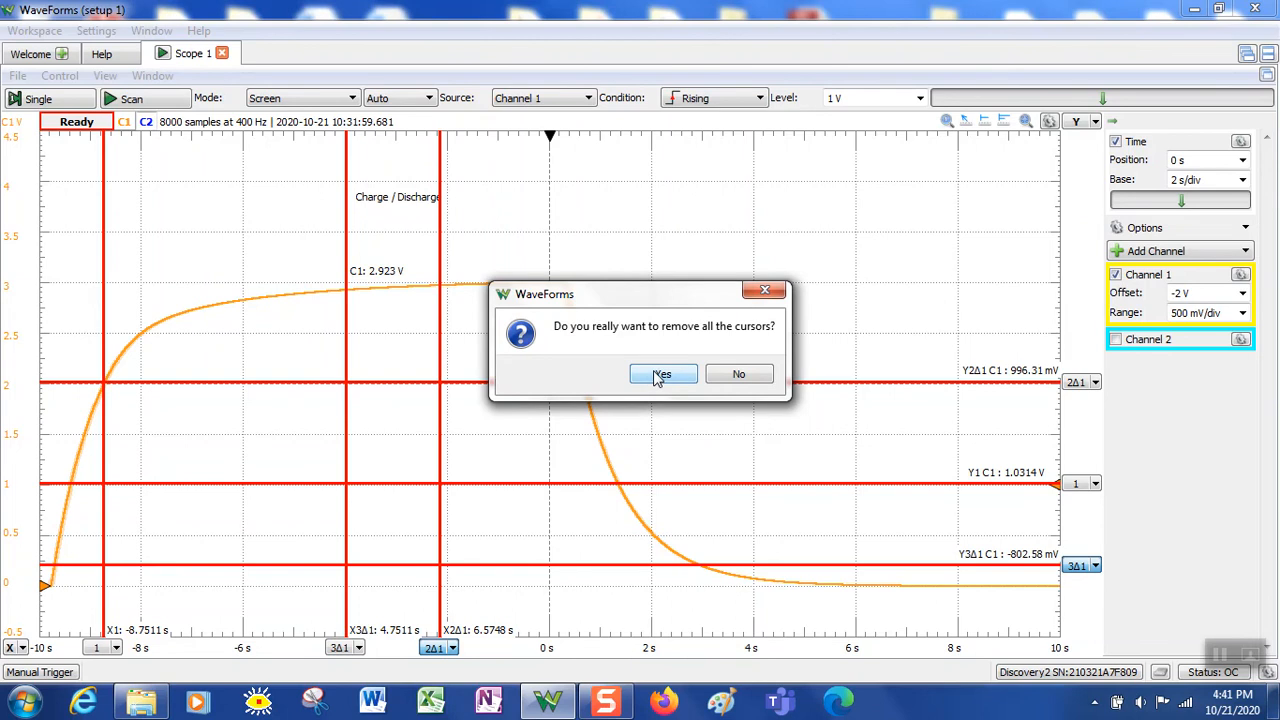
pyautogui.click(661, 374)
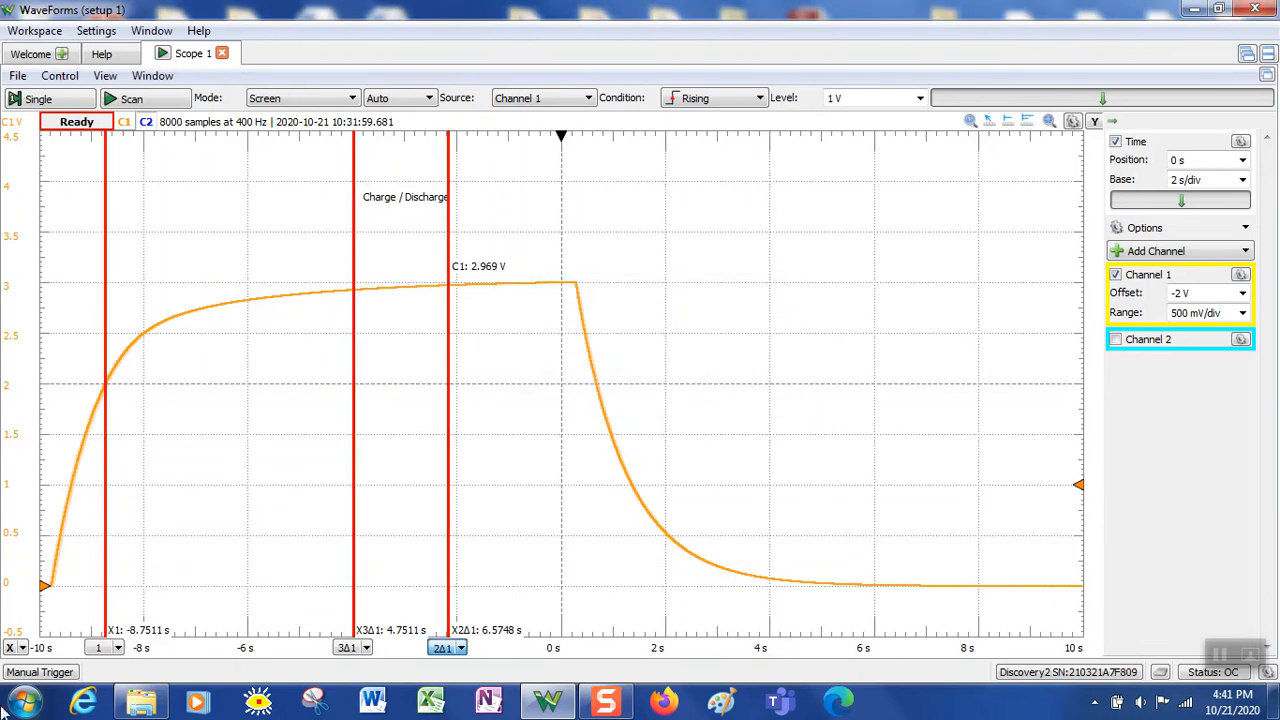
# Remove all time cursors, leaving only the Charge / Discharge trace
pyautogui.click(10, 648)
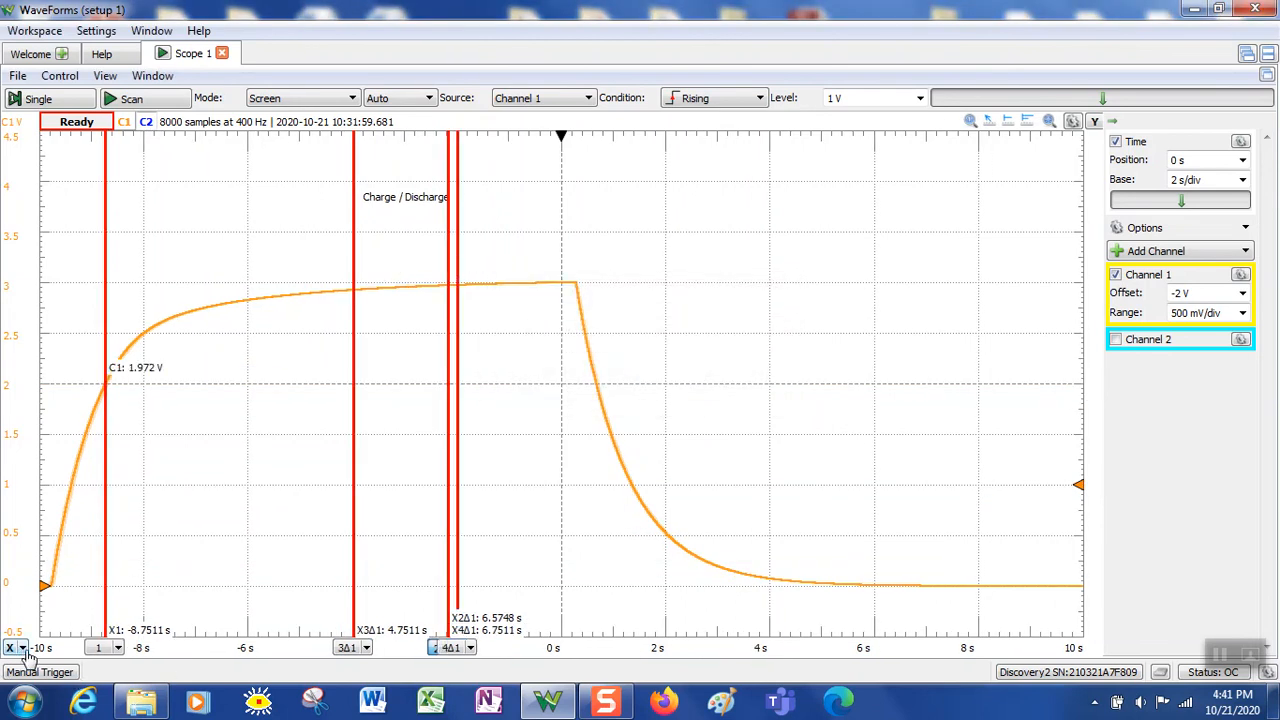
pyautogui.click(22, 648)
pyautogui.click(30, 626)
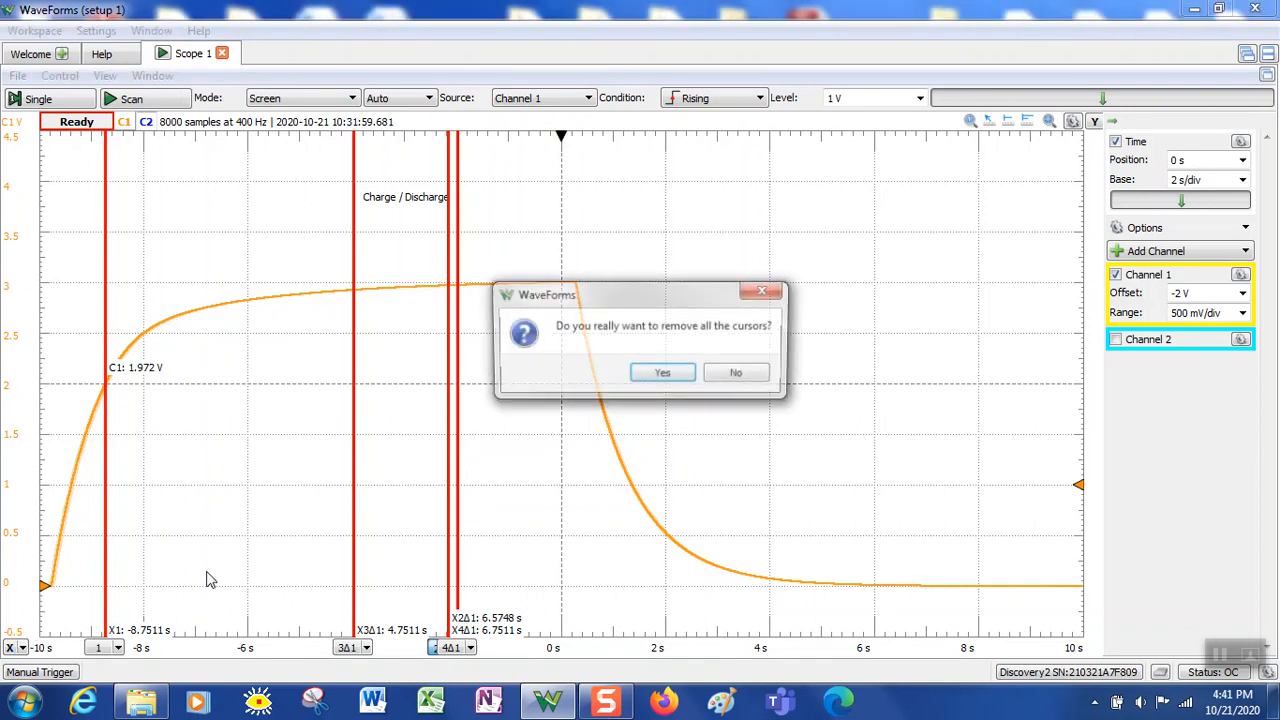
pyautogui.click(662, 375)
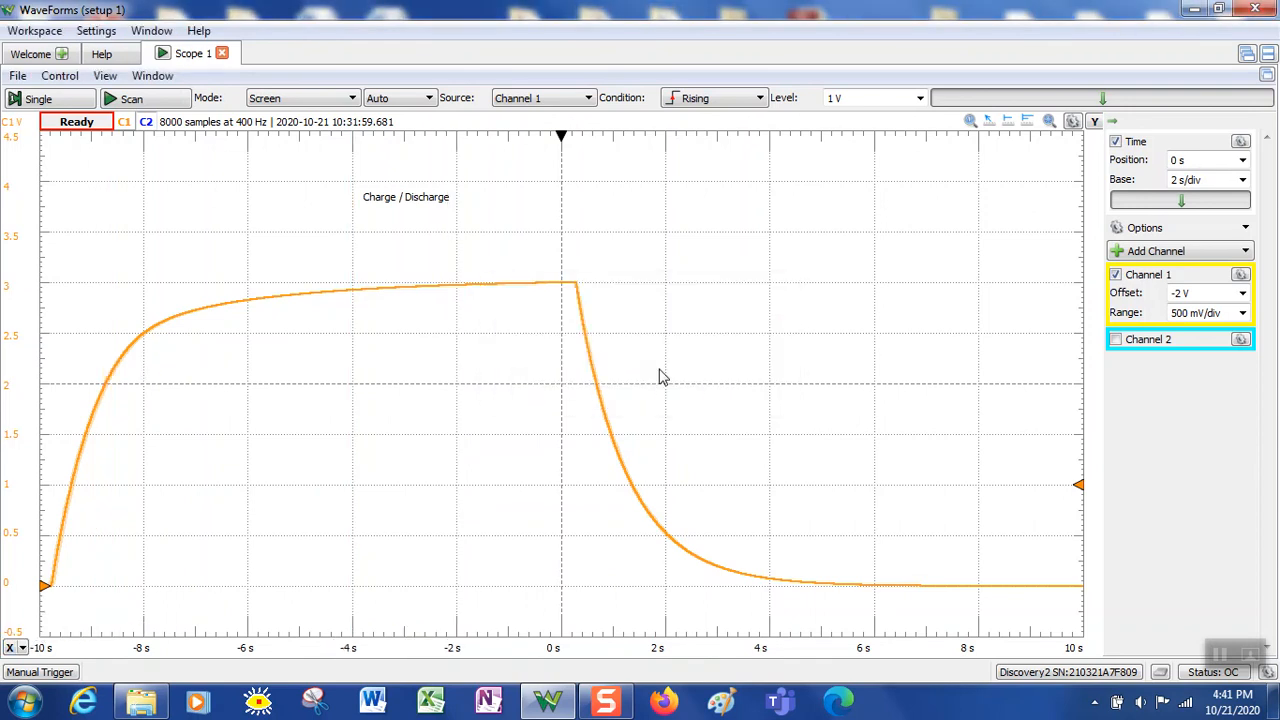